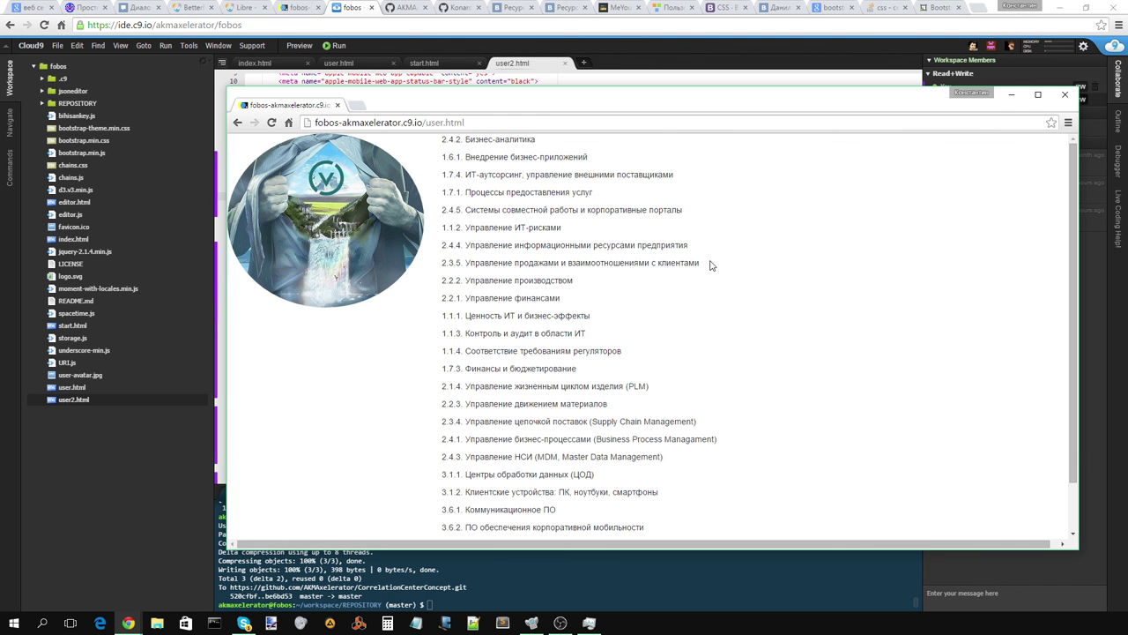
{"action": "left_click", "coordinate": [559, 622]}
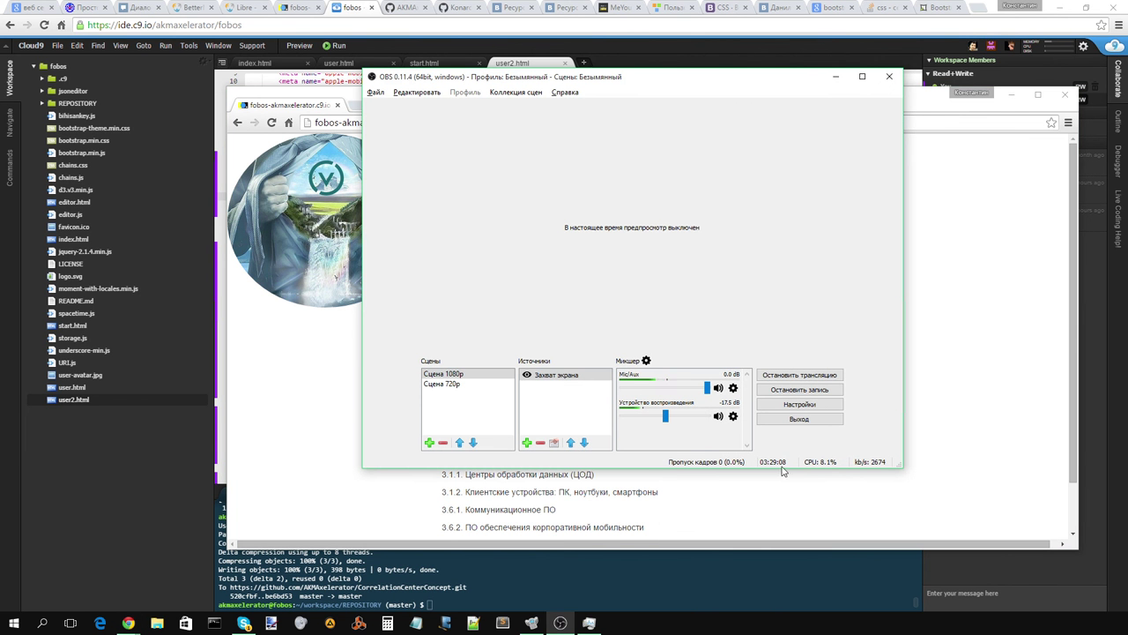
{"action": "left_click", "coordinate": [839, 78]}
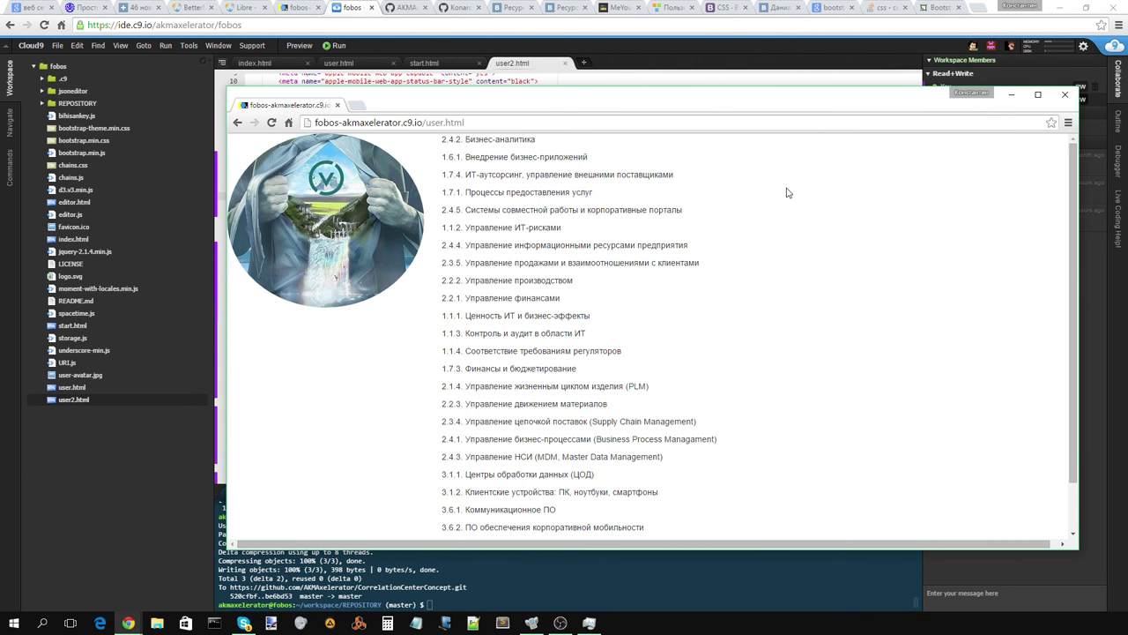
- Close the user.html preview window and save user2.html in the Cloud9 editor
{"action": "left_click", "coordinate": [1065, 95]}
{"action": "left_click", "coordinate": [93, 387]}
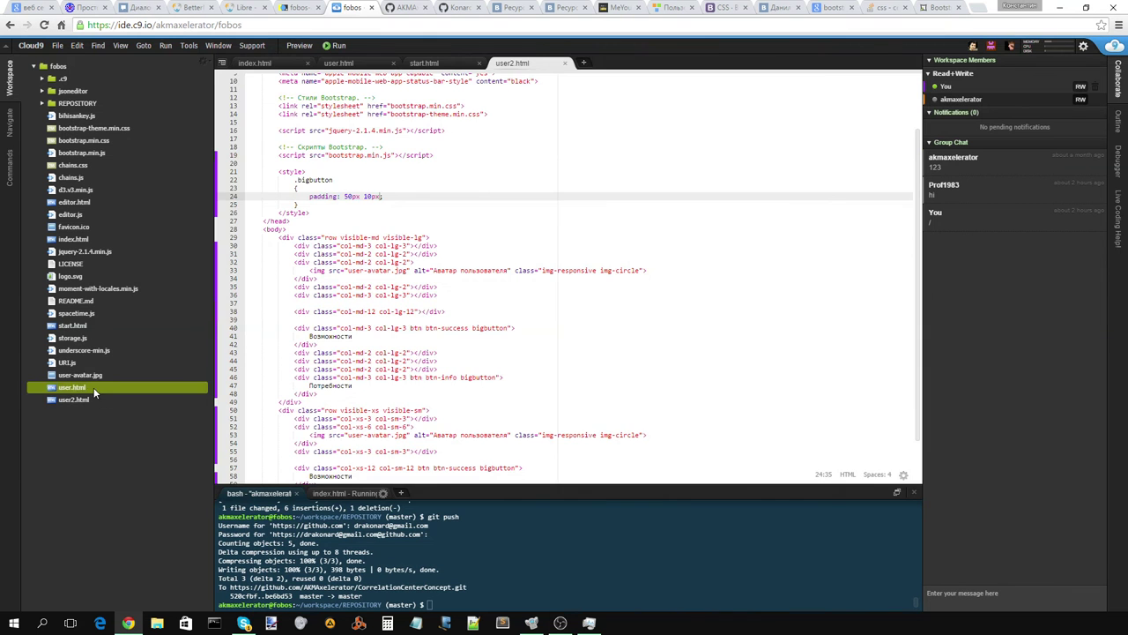
{"action": "left_click", "coordinate": [91, 399]}
{"action": "left_click", "coordinate": [93, 387]}
{"action": "left_click", "coordinate": [511, 311]}
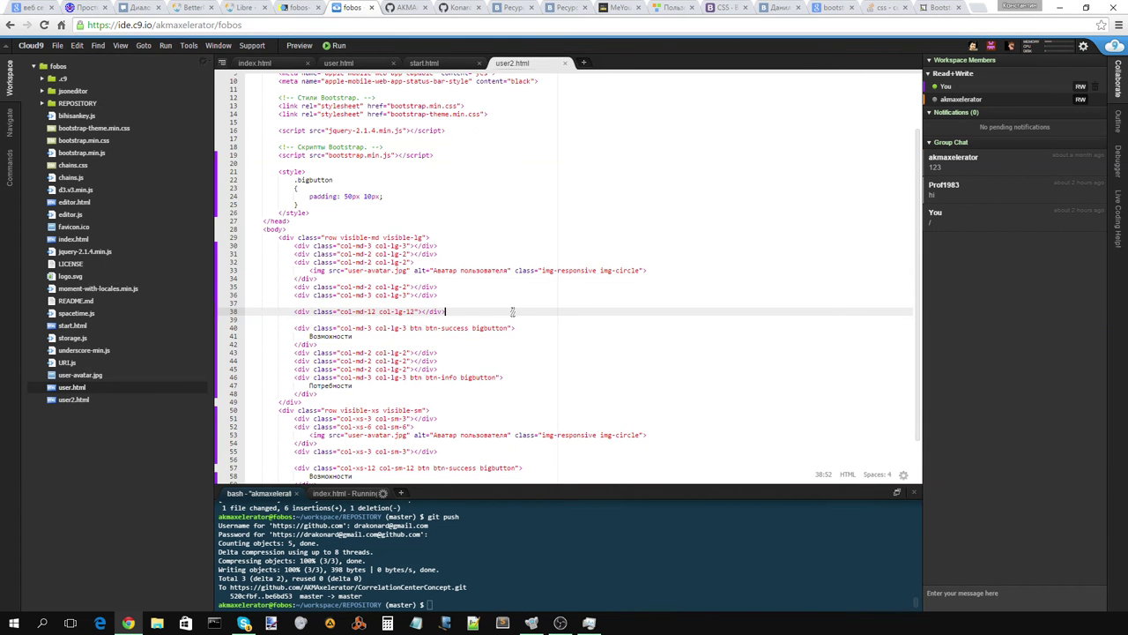
{"action": "key", "text": "ctrl+s"}
- Switch to the BetterMeans site and look at the Libre workstream's overview and dashboard
{"action": "left_click", "coordinate": [191, 7]}
{"action": "left_click", "coordinate": [240, 11]}
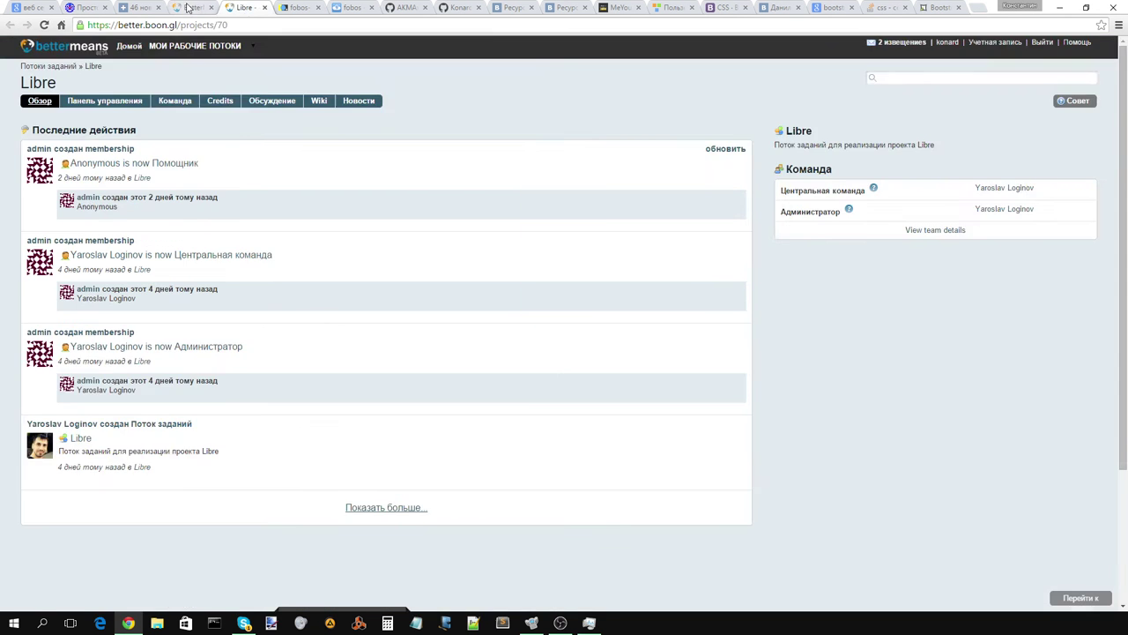
{"action": "left_click", "coordinate": [190, 9]}
{"action": "left_click", "coordinate": [251, 11]}
{"action": "left_click", "coordinate": [122, 102]}
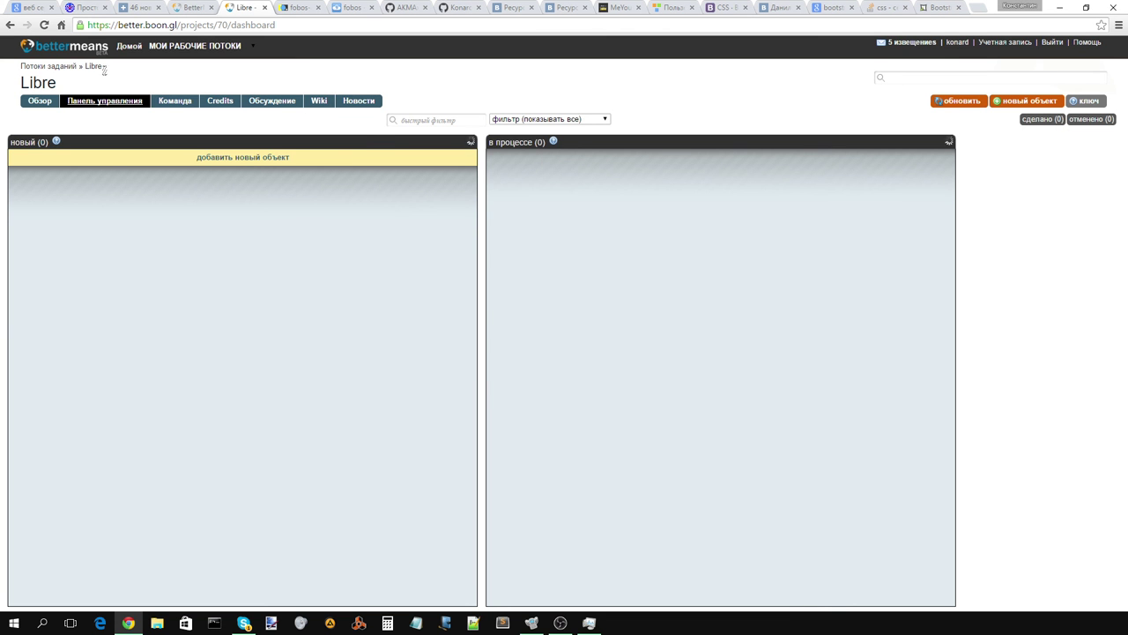
{"action": "left_click", "coordinate": [10, 28]}
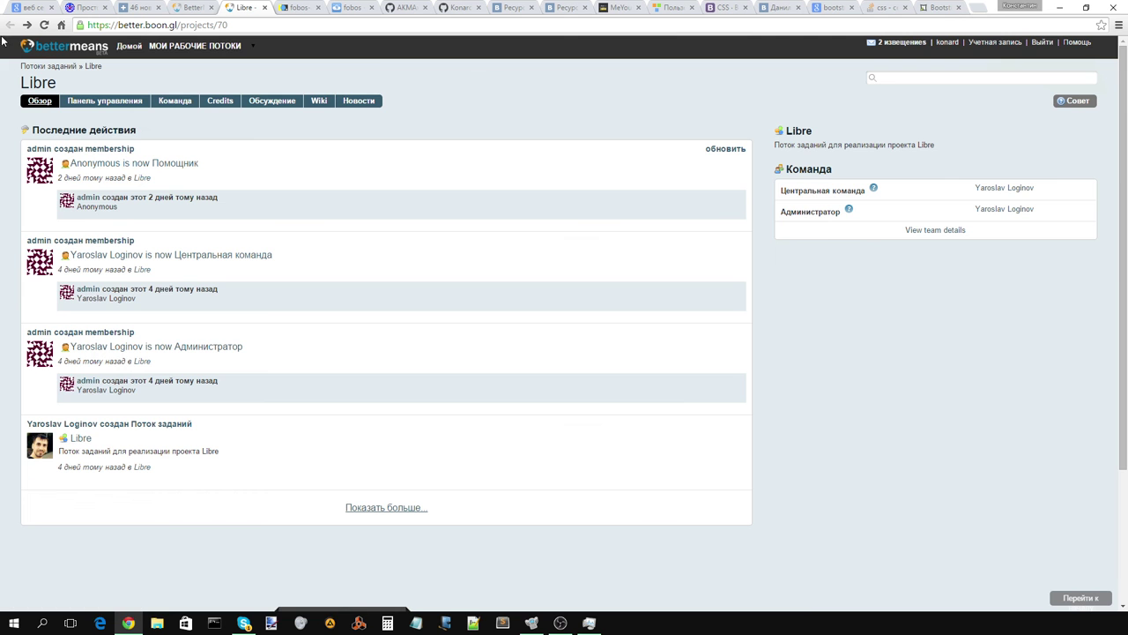
- Open the Correlation Center workstream's dashboard and expand the in-progress task "сверстать страницу человека"
{"action": "left_click", "coordinate": [181, 8]}
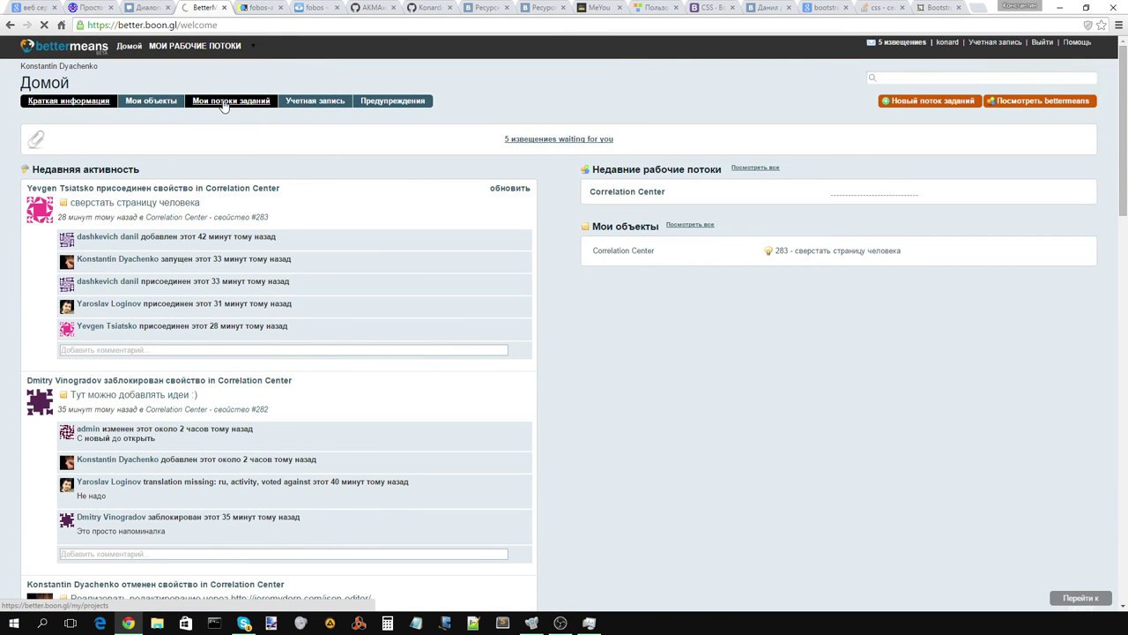
{"action": "left_click", "coordinate": [225, 103]}
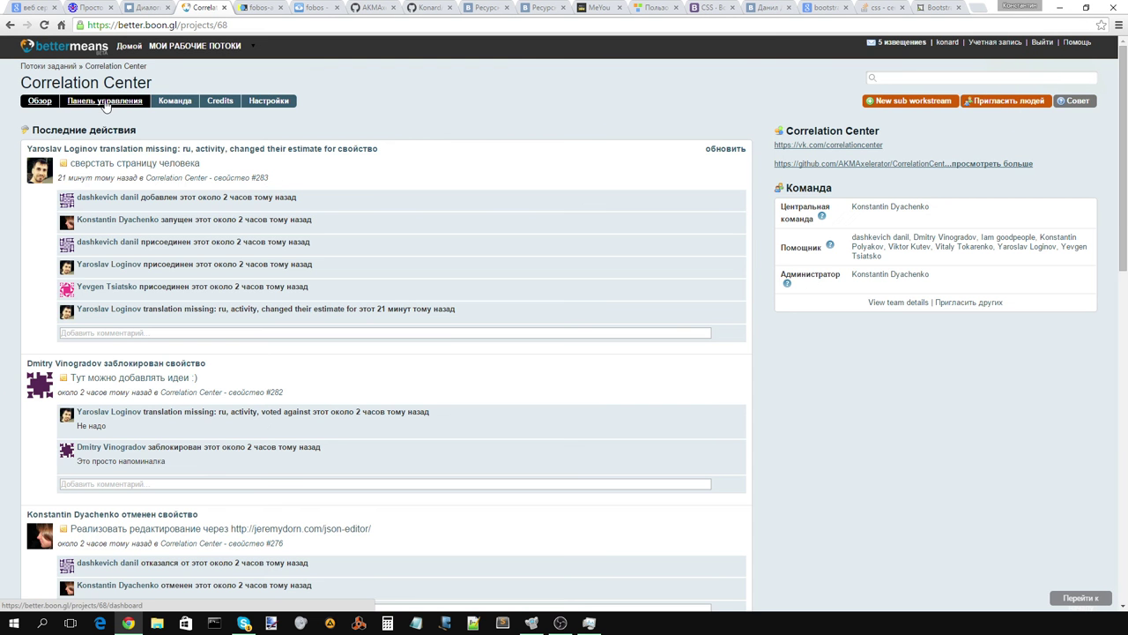
{"action": "left_click", "coordinate": [105, 102]}
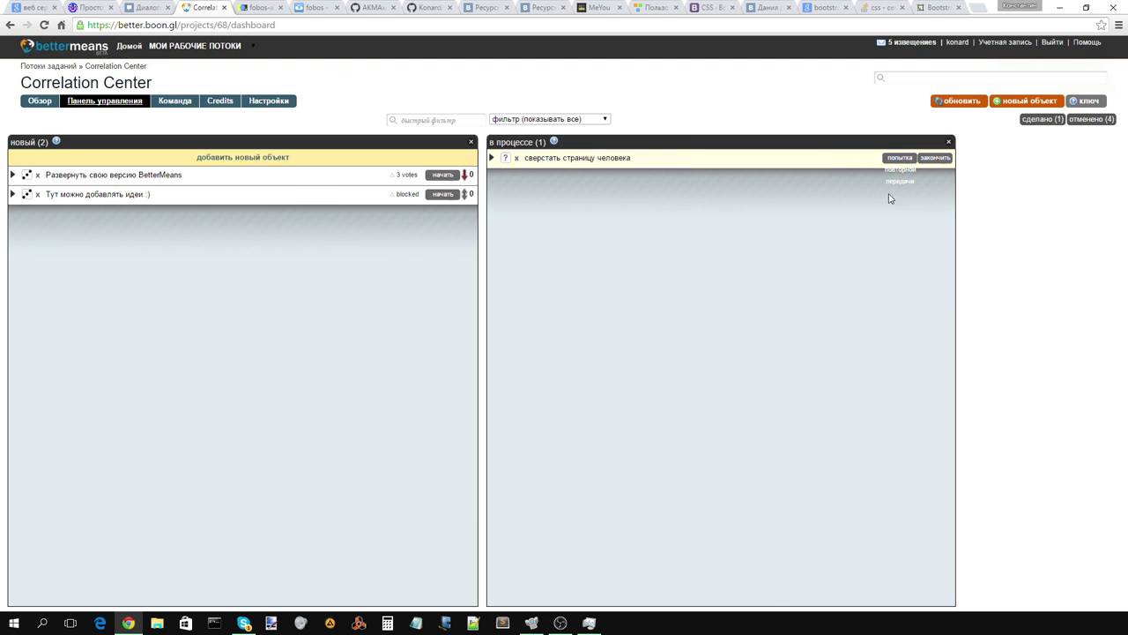
{"action": "left_click", "coordinate": [491, 158]}
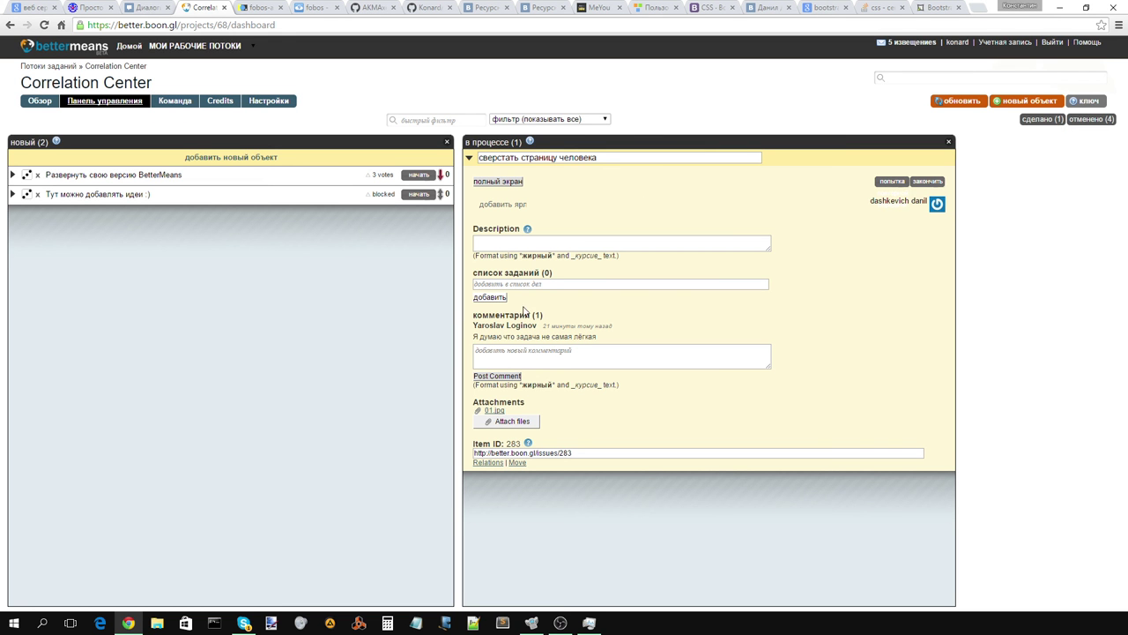
{"action": "left_click", "coordinate": [535, 356]}
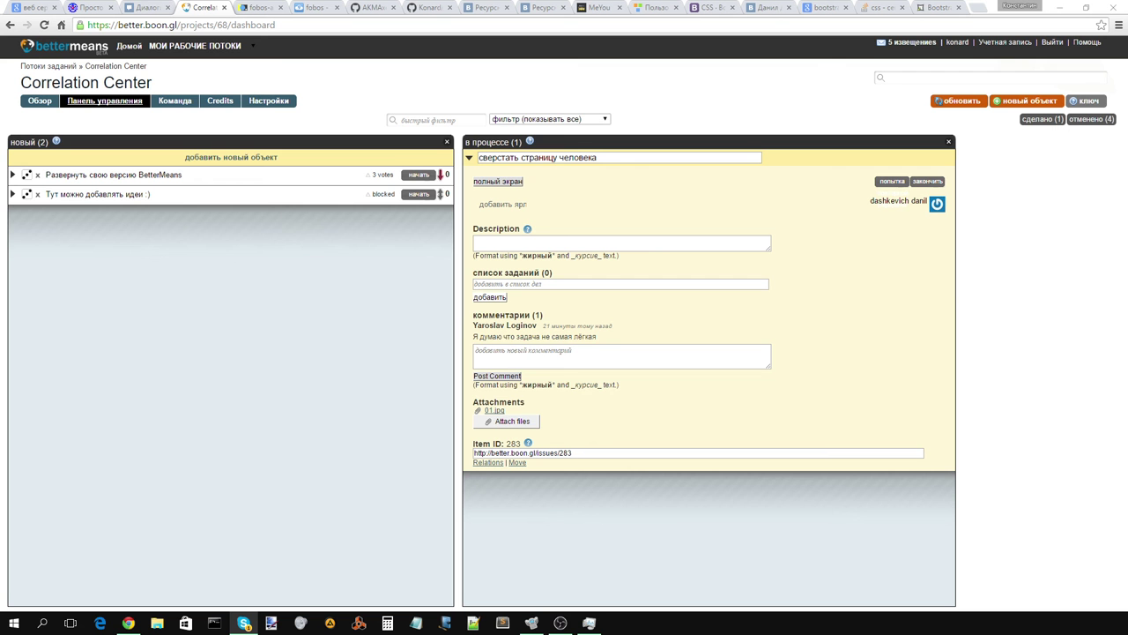
{"action": "left_click", "coordinate": [528, 356]}
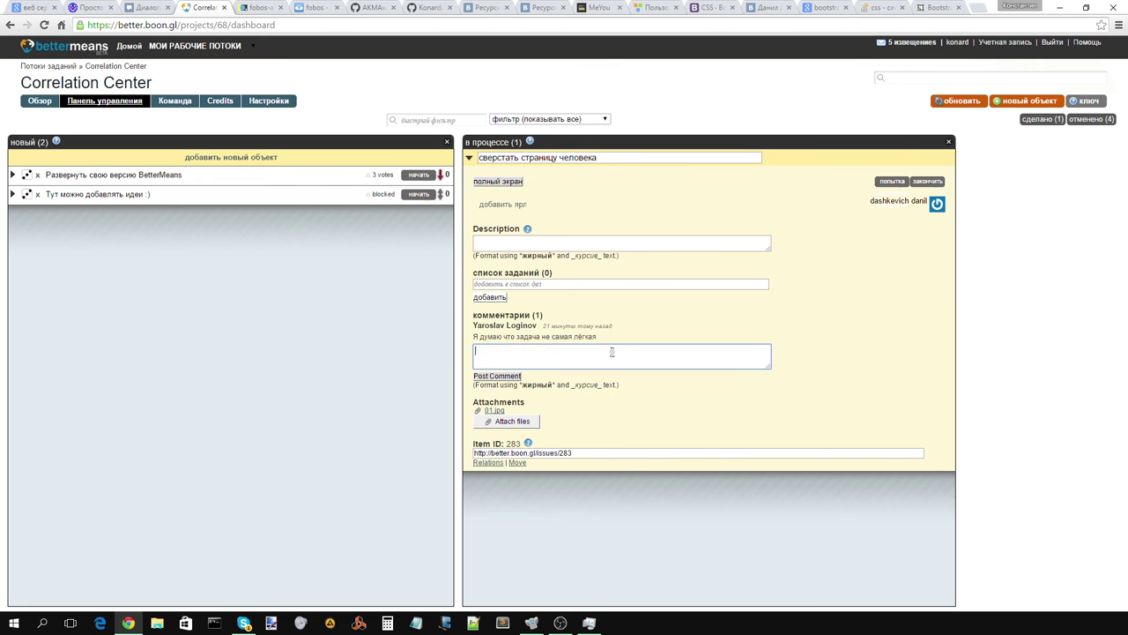
{"action": "type", "text": "http://fobos-akmaxelerator.c9.io/user.html"}
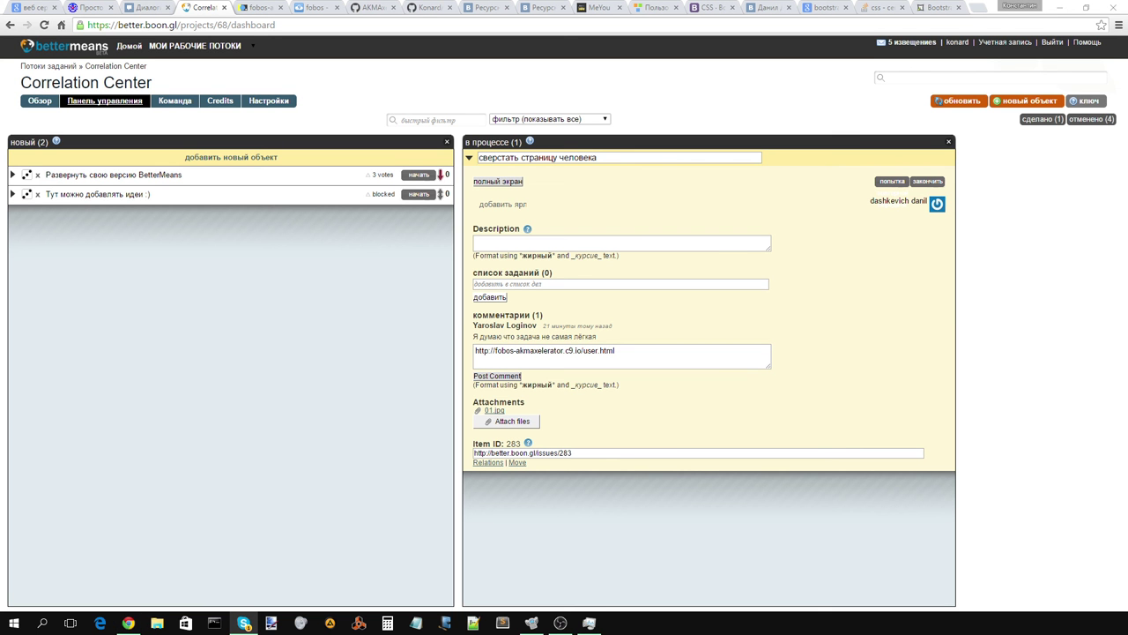
{"action": "left_click", "coordinate": [734, 354]}
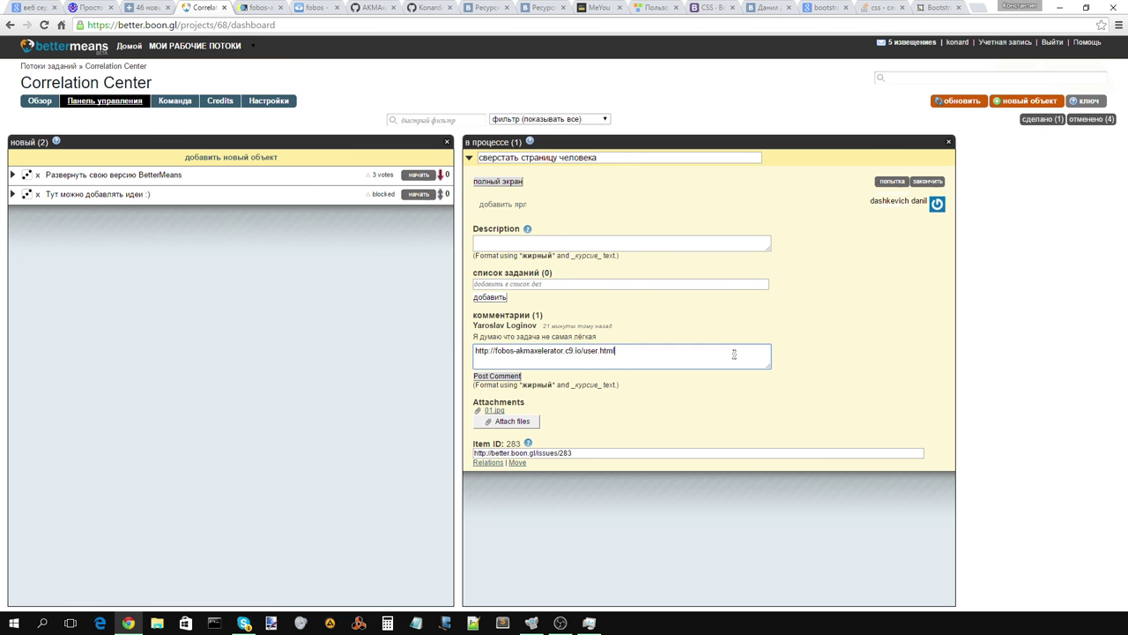
{"action": "key", "text": "Return"}
{"action": "type", "text": "http://fobos-akmaxelerator.c9.io/user2.html"}
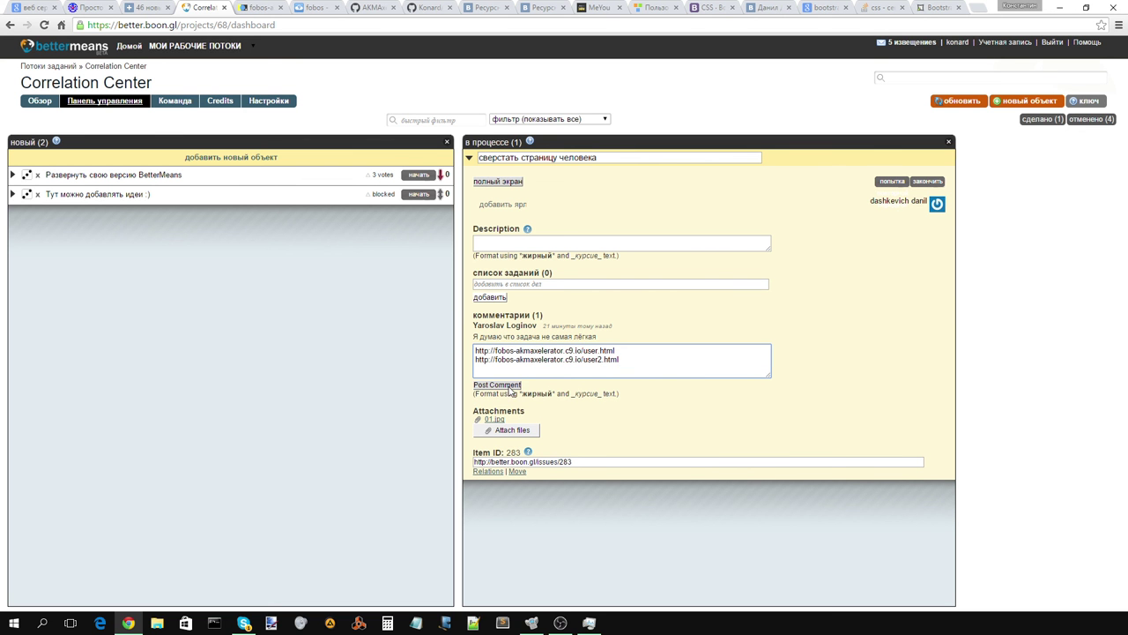
{"action": "left_click", "coordinate": [509, 388]}
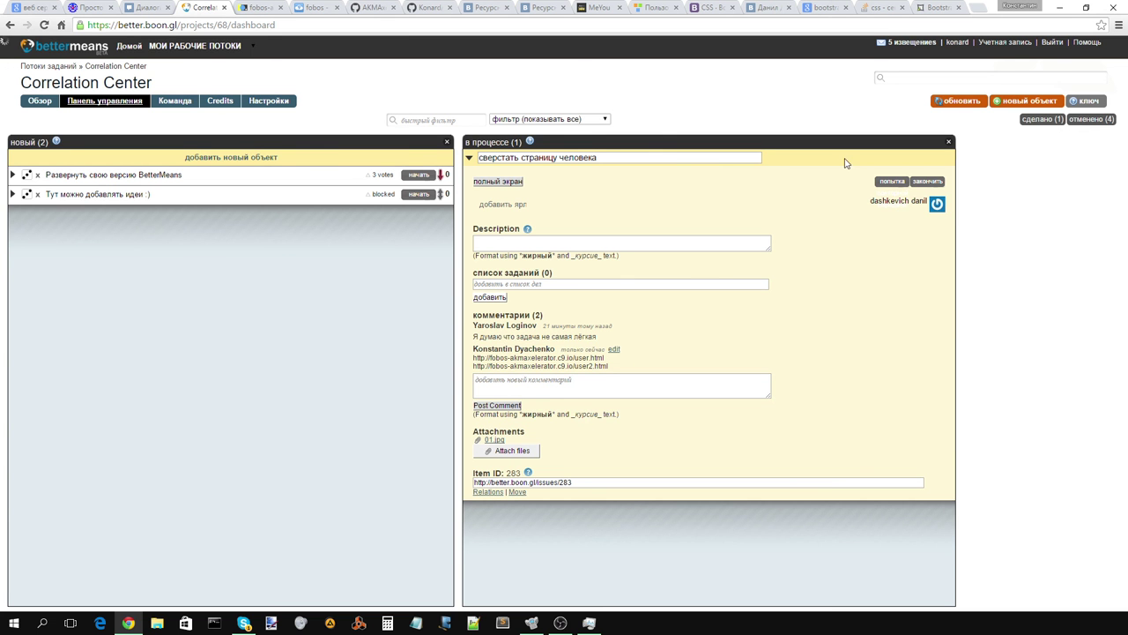
{"action": "left_click", "coordinate": [469, 158]}
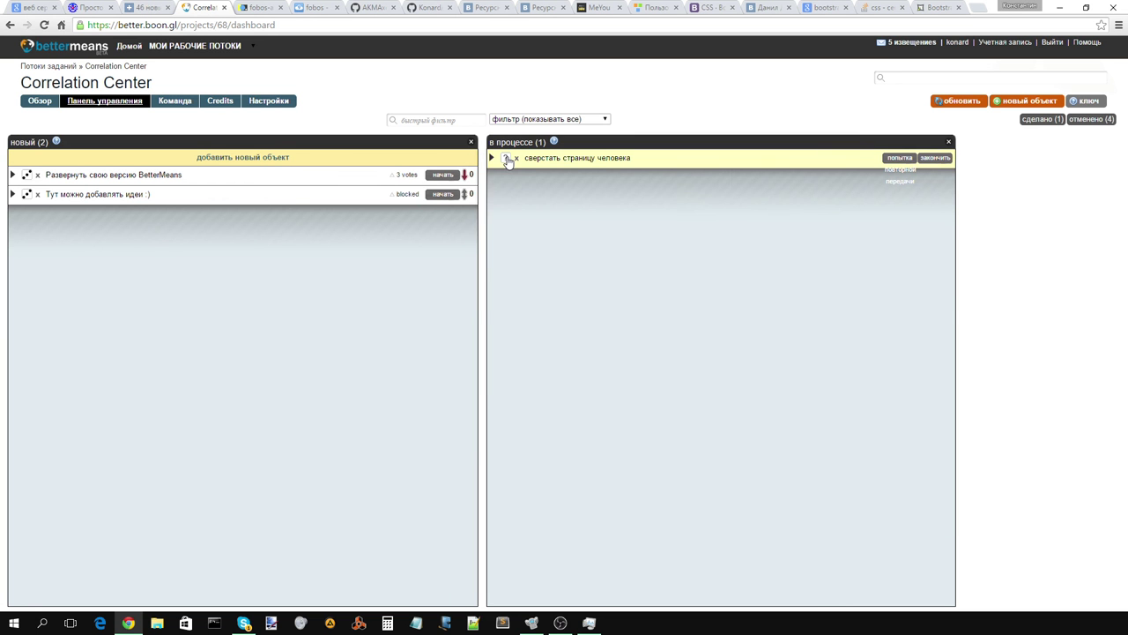
- Set the estimate of the task "сверстать страницу человека" to "Don't know"
{"action": "left_click", "coordinate": [507, 158]}
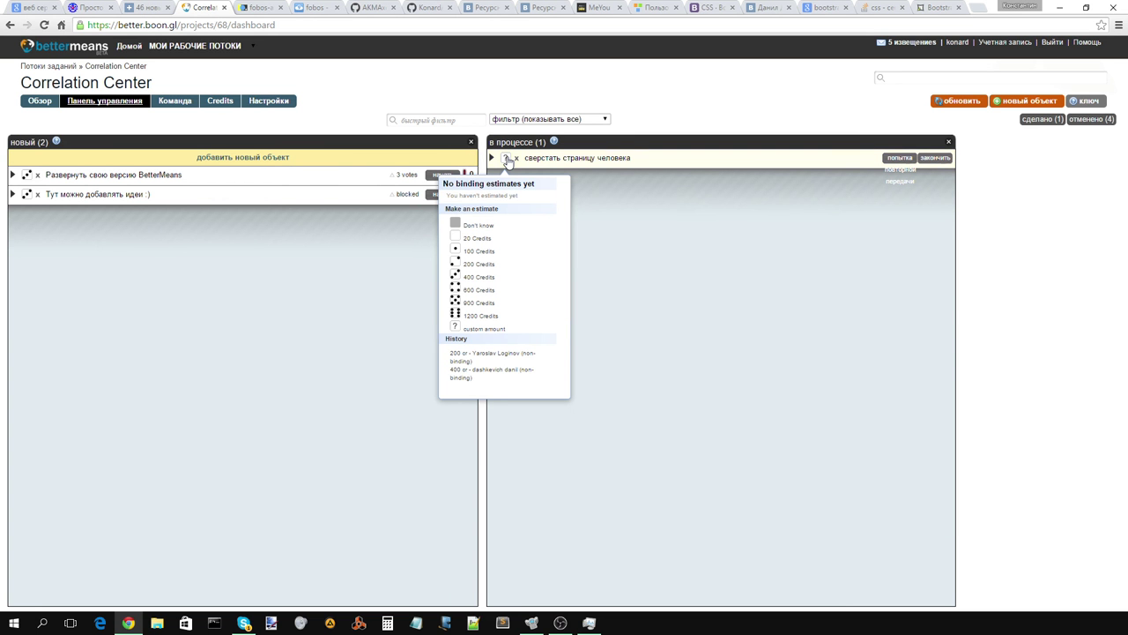
{"action": "left_click", "coordinate": [580, 359]}
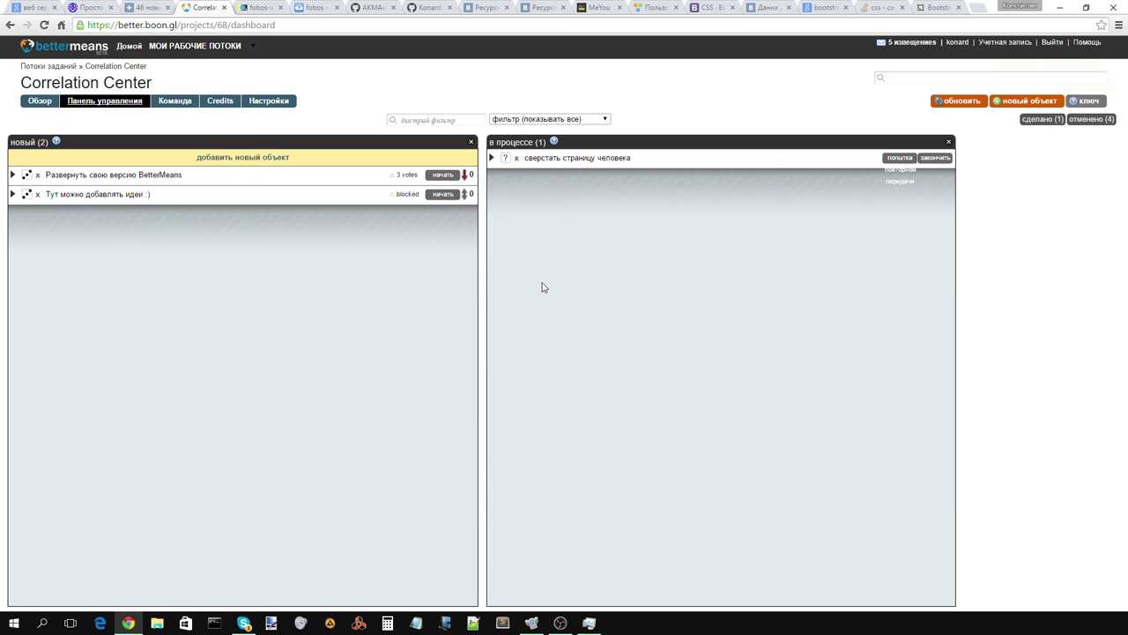
{"action": "left_click", "coordinate": [506, 158]}
{"action": "left_click", "coordinate": [507, 159]}
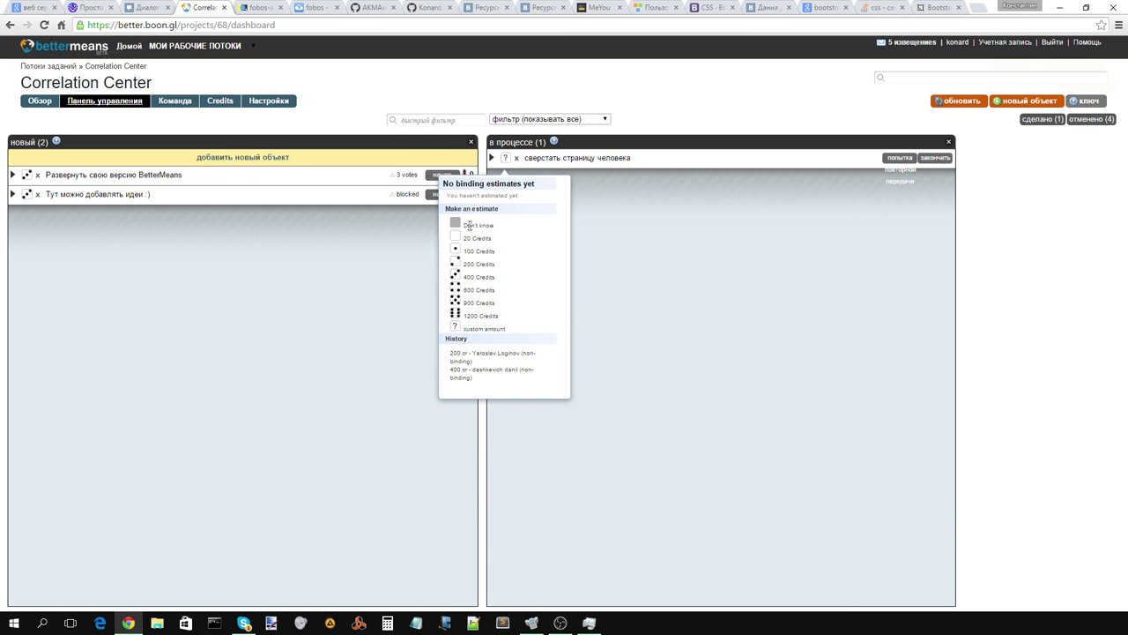
{"action": "left_click", "coordinate": [455, 228]}
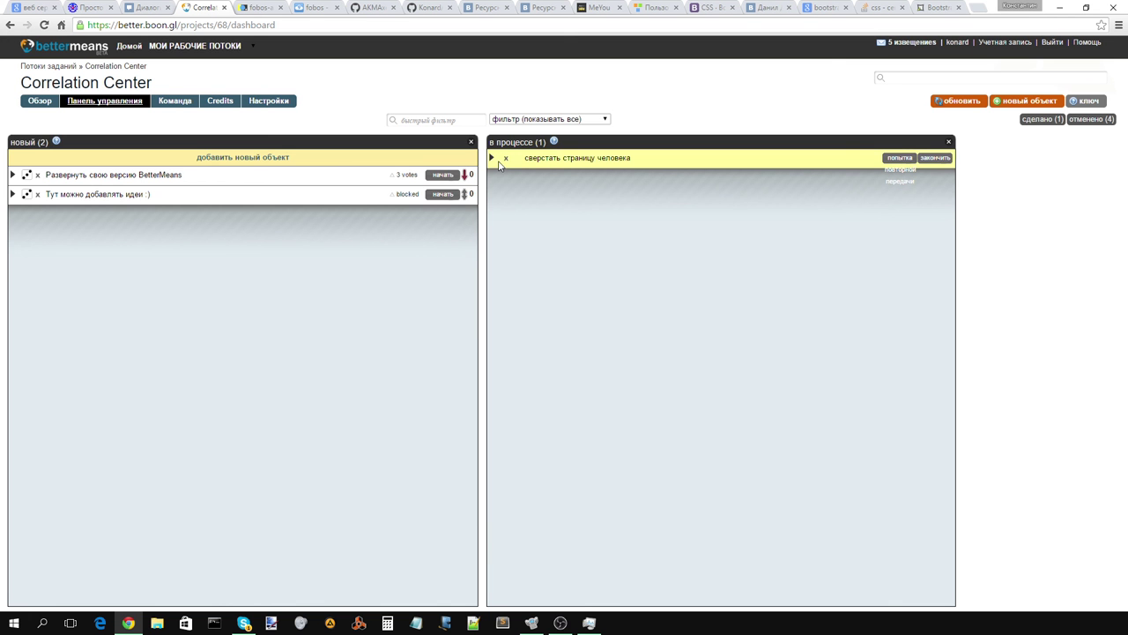
- Examine the estimate history of the task "сверстать страницу человека"
{"action": "left_click", "coordinate": [505, 162]}
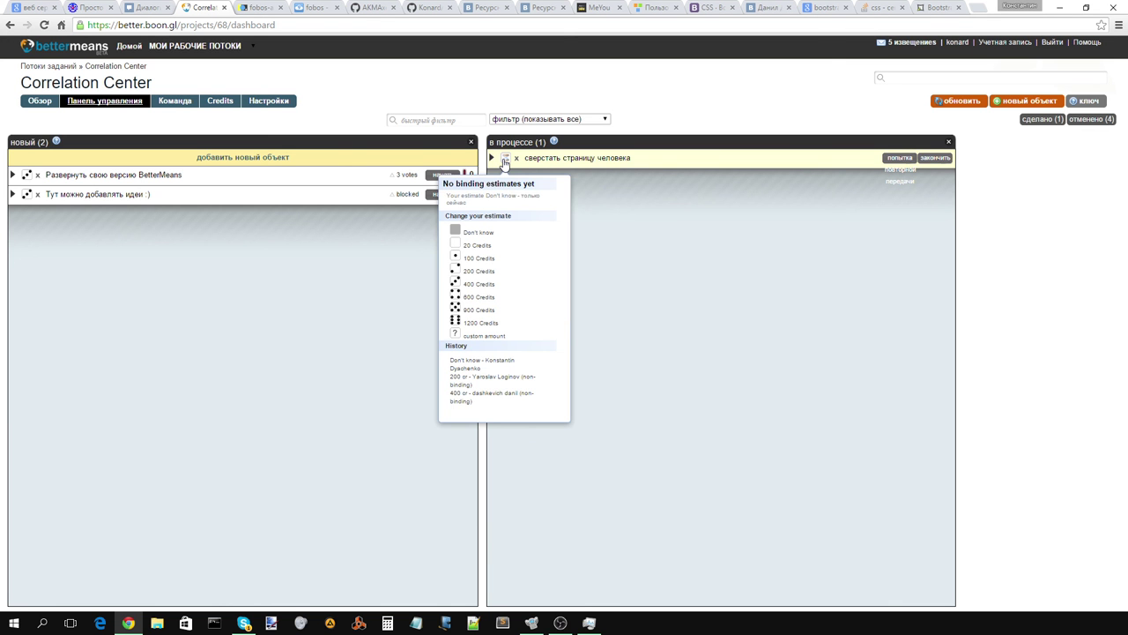
{"action": "left_click_drag", "start_coordinate": [455, 356], "coordinate": [533, 401]}
{"action": "left_click", "coordinate": [465, 363]}
{"action": "left_click_drag", "start_coordinate": [451, 365], "coordinate": [452, 392]}
{"action": "left_click", "coordinate": [504, 371]}
{"action": "left_click", "coordinate": [470, 382]}
{"action": "triple_click", "coordinate": [453, 395]}
{"action": "left_click", "coordinate": [476, 405]}
- Submit a custom amount of 0 dollars as the task's estimate
{"action": "left_click", "coordinate": [455, 334]}
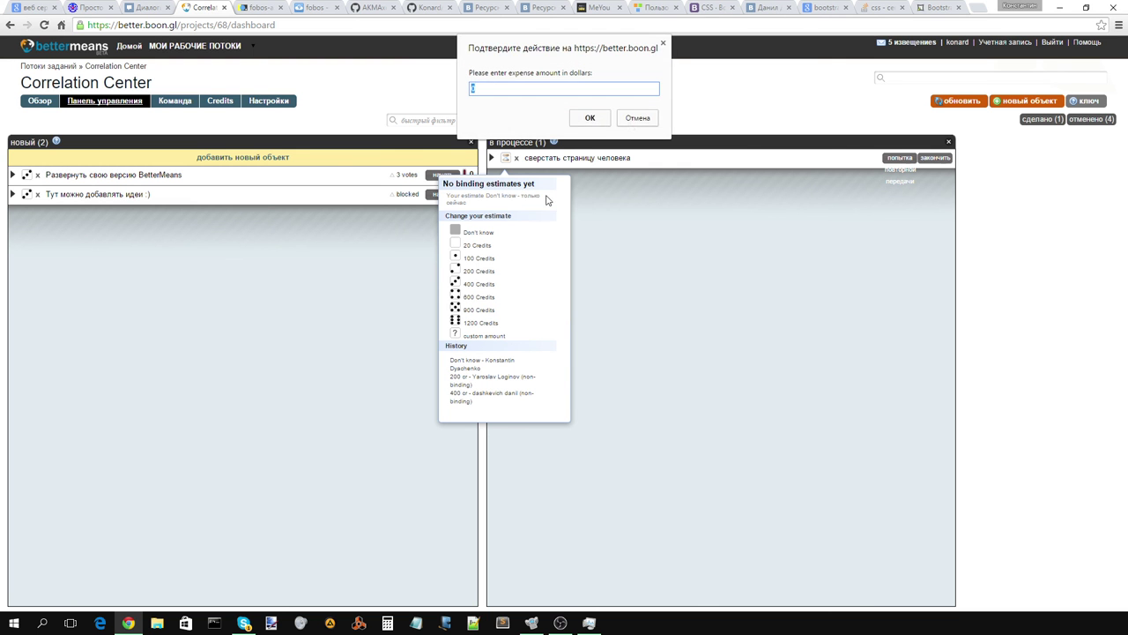
{"action": "left_click", "coordinate": [630, 121]}
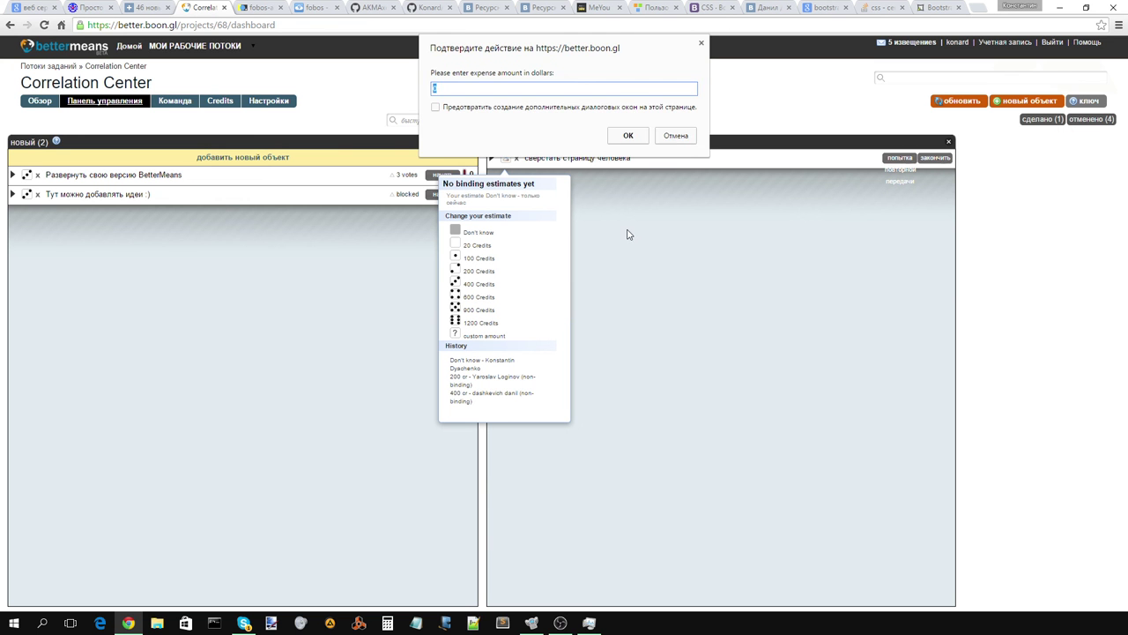
{"action": "left_click", "coordinate": [675, 134]}
{"action": "left_click", "coordinate": [700, 42]}
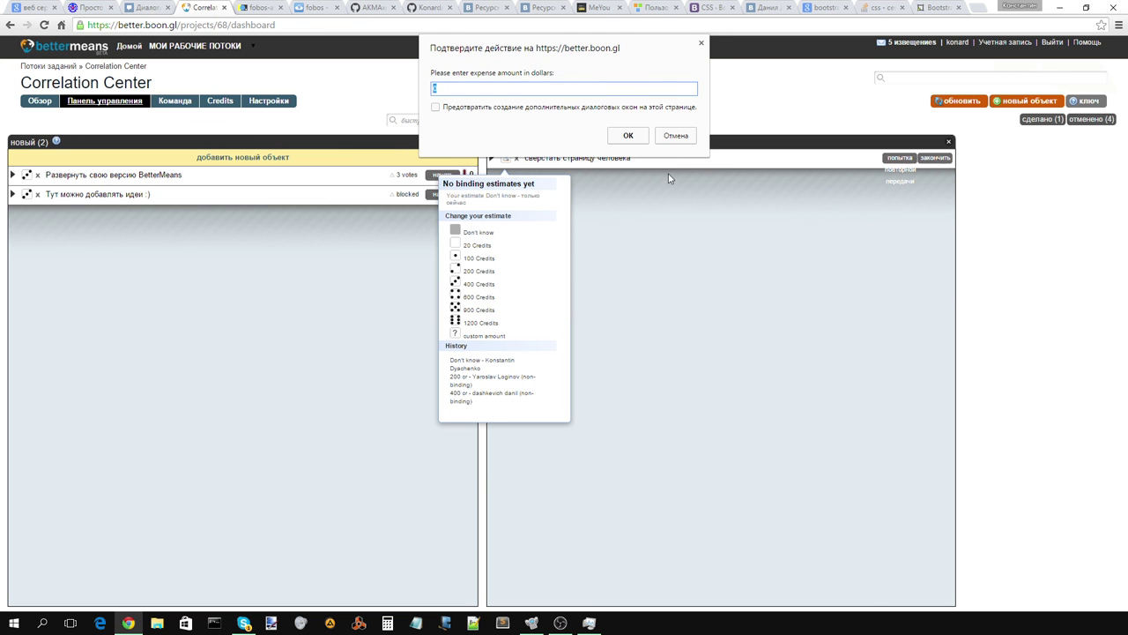
{"action": "left_click", "coordinate": [631, 137]}
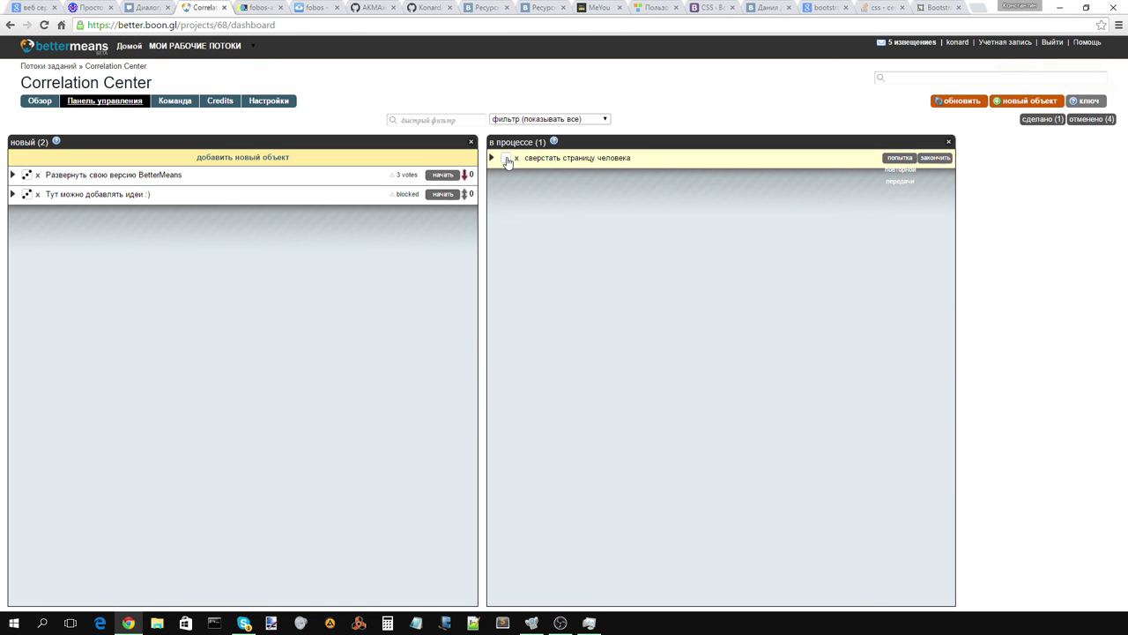
- Change the task's estimate back to "Don't know" without adding an explanatory comment
{"action": "left_click", "coordinate": [467, 174]}
{"action": "left_click", "coordinate": [465, 243]}
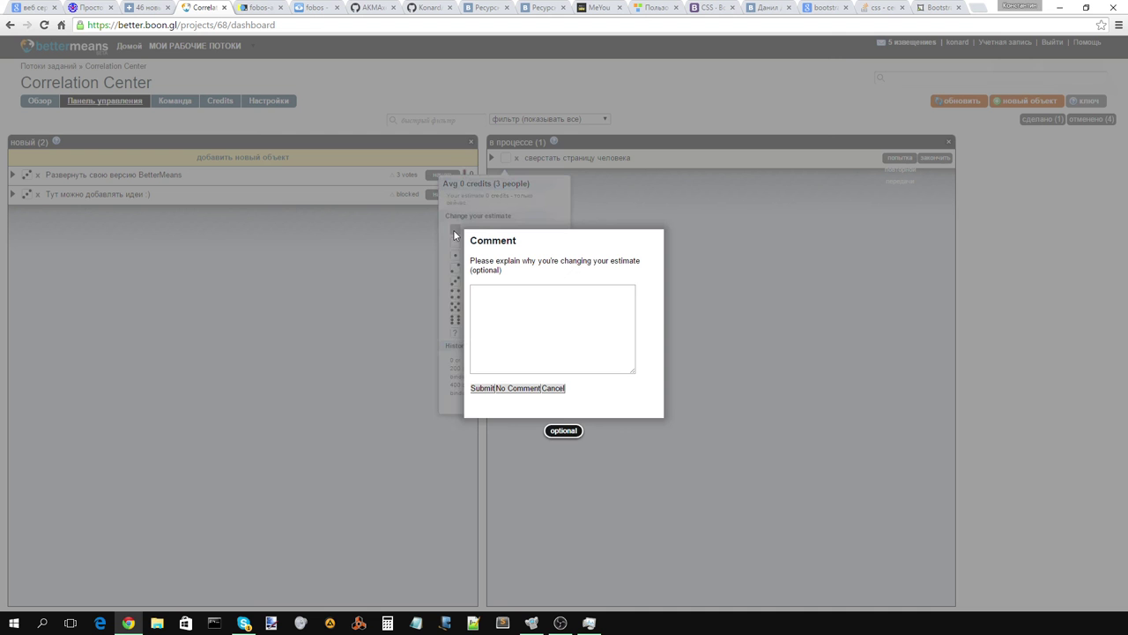
{"action": "left_click", "coordinate": [482, 388]}
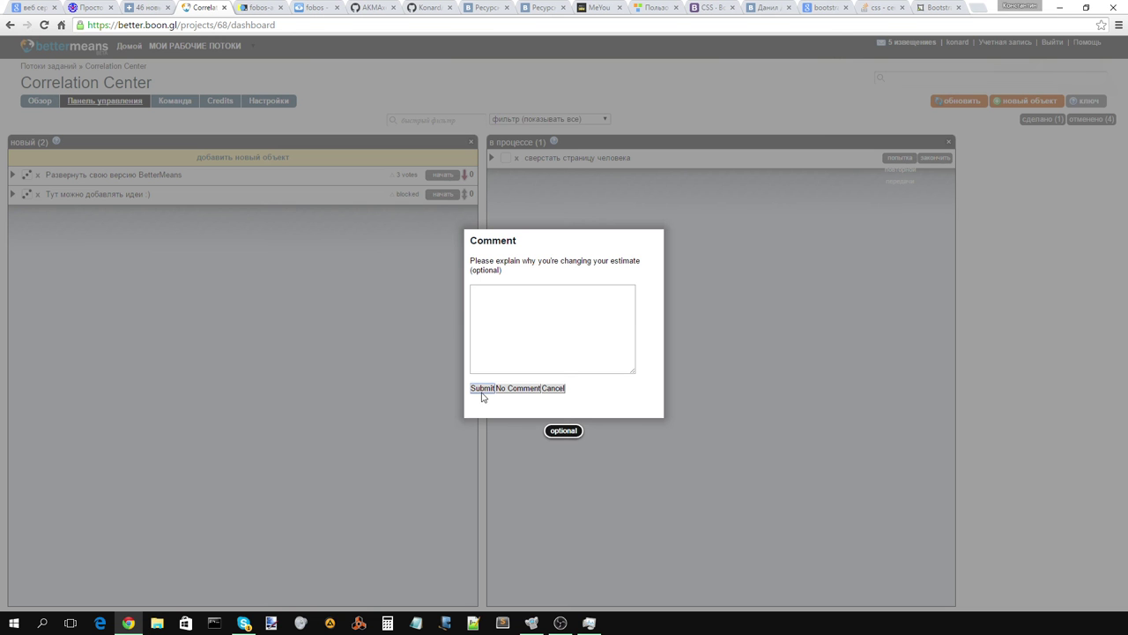
{"action": "left_click", "coordinate": [642, 100]}
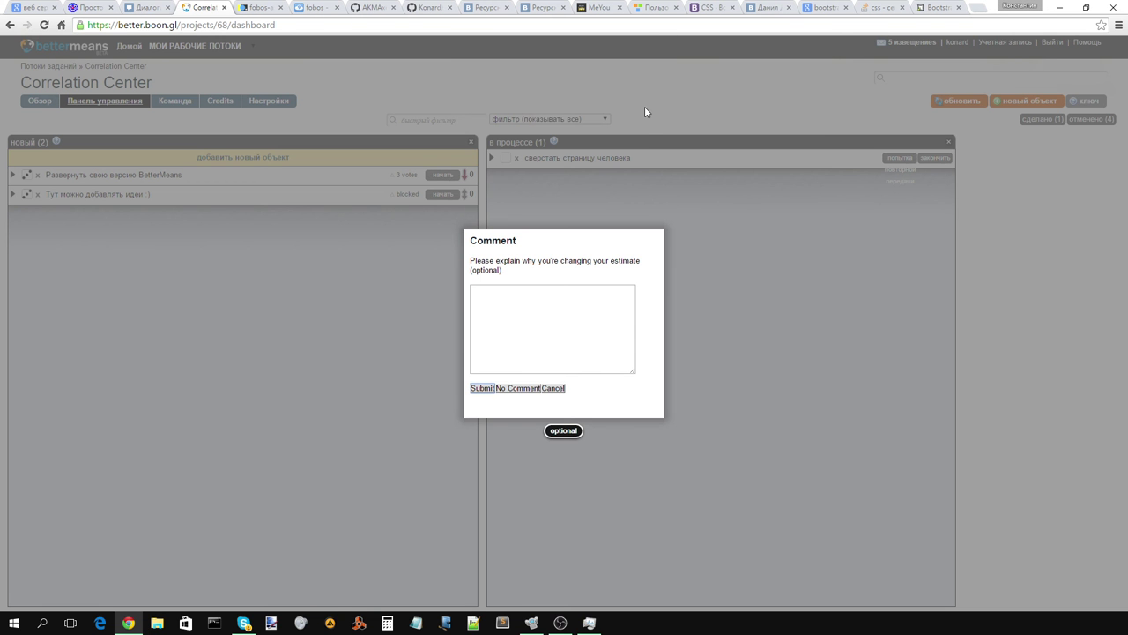
{"action": "left_click", "coordinate": [527, 389]}
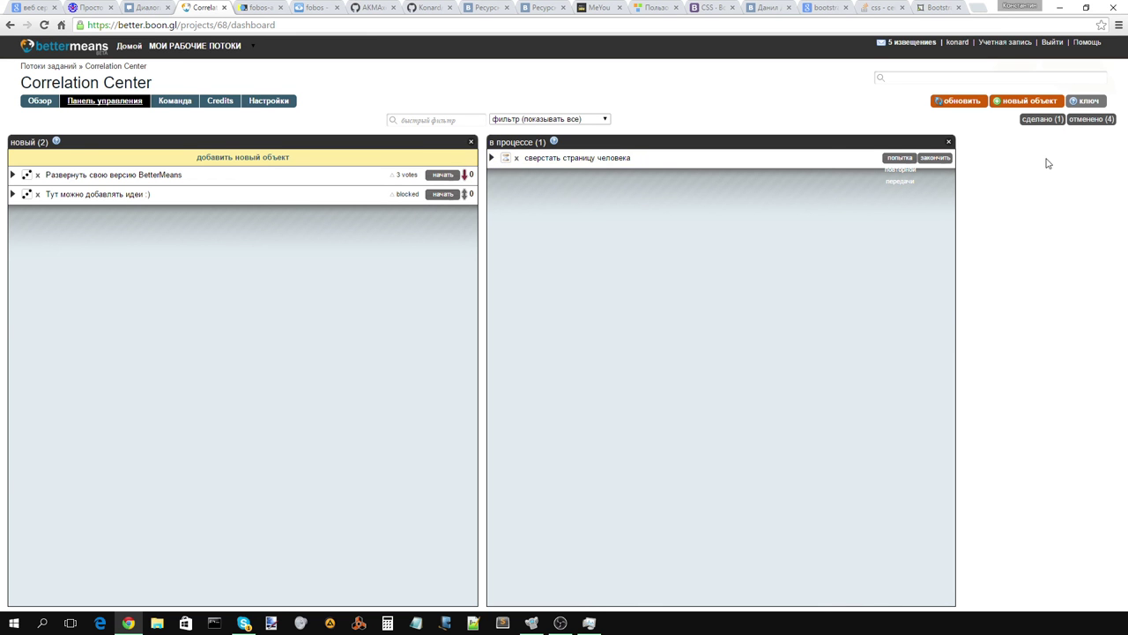
- Show the completed and cancelled columns on the dashboard and close the cancelled column again
{"action": "left_click", "coordinate": [1042, 121]}
{"action": "left_click", "coordinate": [1077, 120]}
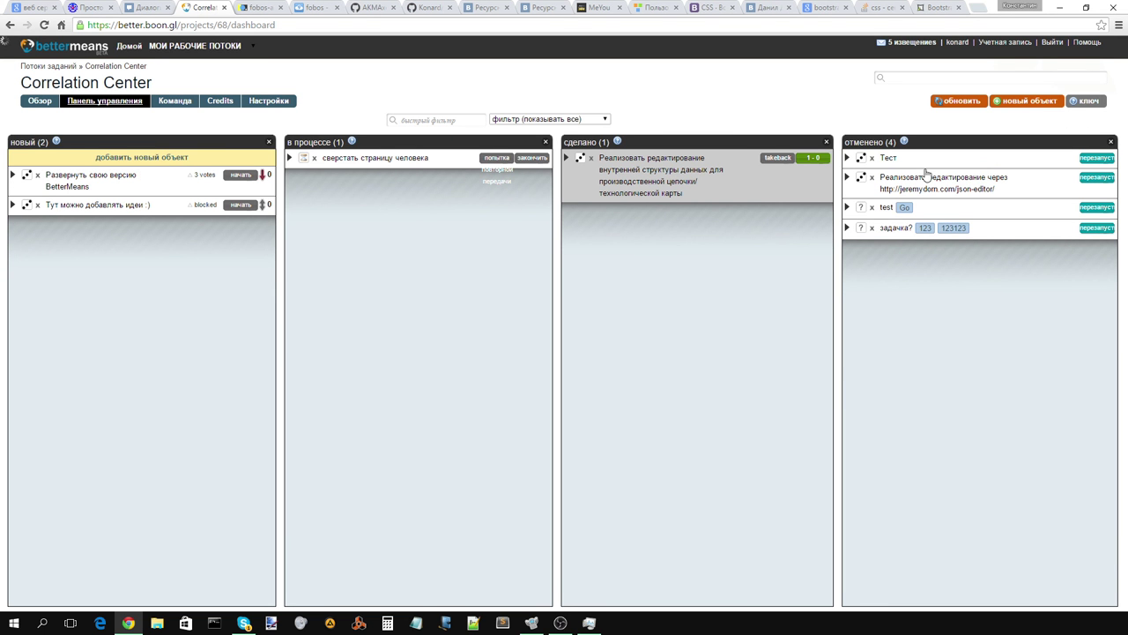
{"action": "left_click", "coordinate": [1111, 142]}
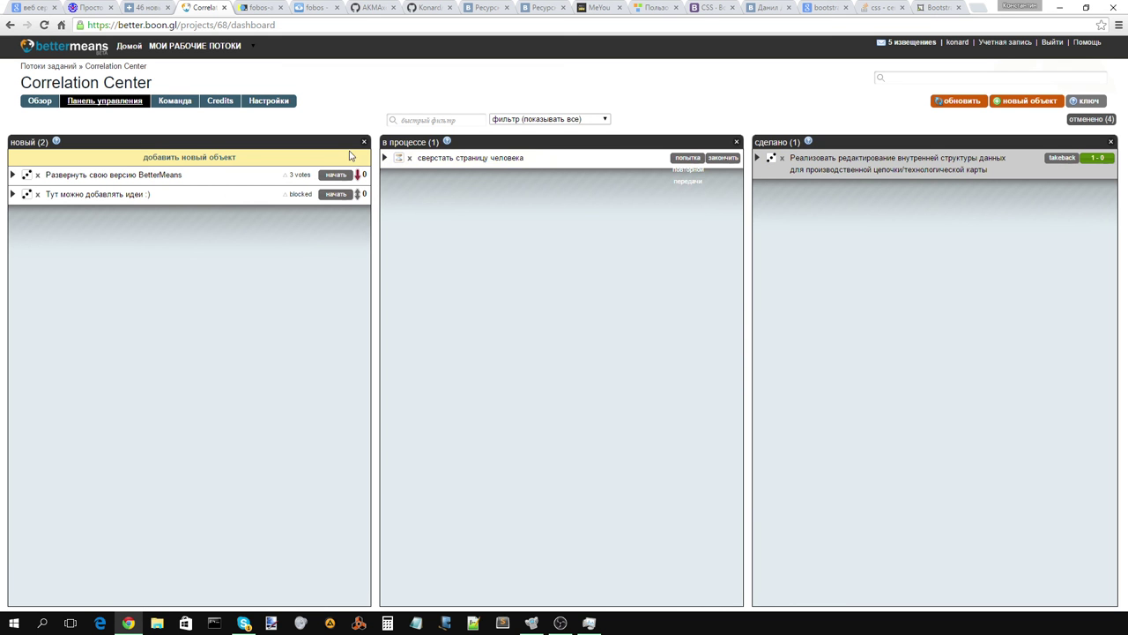
- Expand the in-progress task "сверстать страницу человека" and start a new comment on it
{"action": "left_click", "coordinate": [384, 158]}
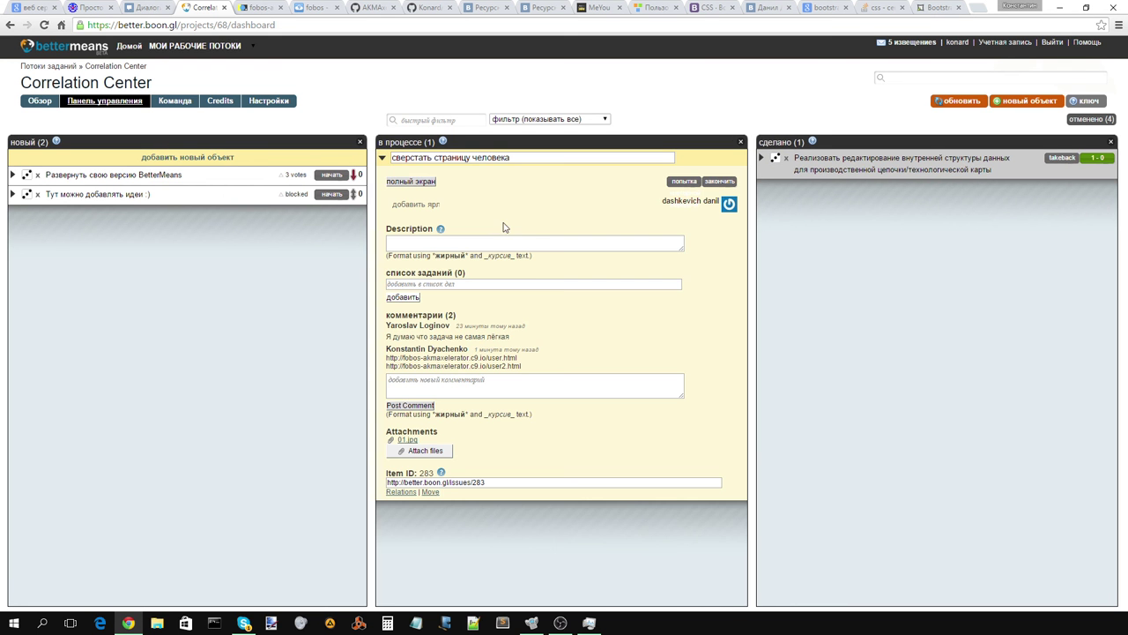
{"action": "triple_click", "coordinate": [553, 365]}
{"action": "left_click", "coordinate": [600, 368]}
{"action": "left_click", "coordinate": [473, 390]}
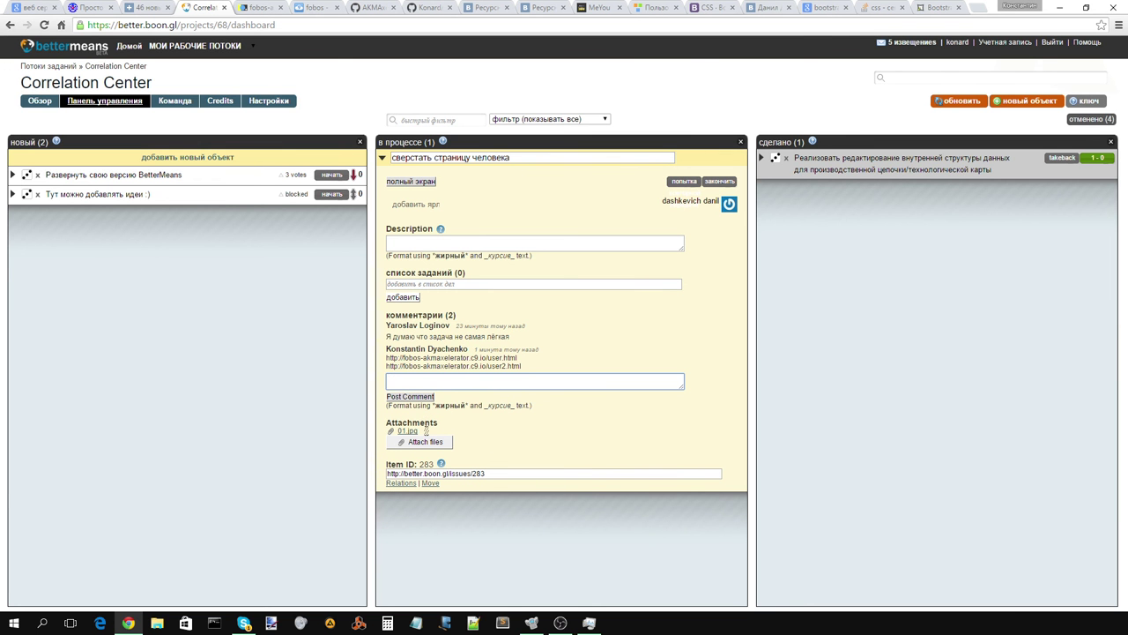
{"action": "type", "text": "Пере"}
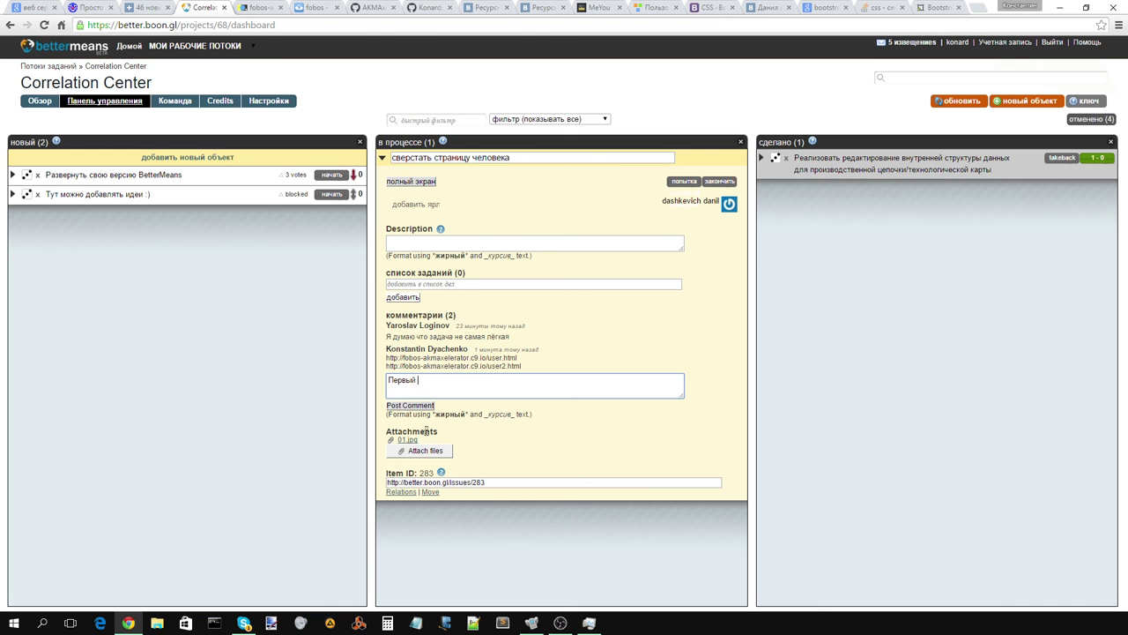
{"action": "type", "text": "ый вариант иде"}
{"action": "key", "text": "BackSpace"}
{"action": "key", "text": "BackSpace"}
{"action": "key", "text": "BackSpace"}
{"action": "key", "text": "BackSpace"}
{"action": "key", "text": "BackSpace"}
{"action": "key", "text": "BackSpace"}
{"action": "key", "text": "BackSpace"}
{"action": "key", "text": "BackSpace"}
{"action": "key", "text": "BackSpace"}
{"action": "key", "text": "BackSpace"}
{"action": "key", "text": "BackSpace"}
{"action": "key", "text": "BackSpace"}
{"action": "key", "text": "BackSpace"}
{"action": "key", "text": "BackSpace"}
{"action": "key", "text": "BackSpace"}
{"action": "key", "text": "BackSpace"}
{"action": "key", "text": "BackSpace"}
{"action": "key", "text": "BackSpace"}
{"action": "type", "text": "Идеи"}
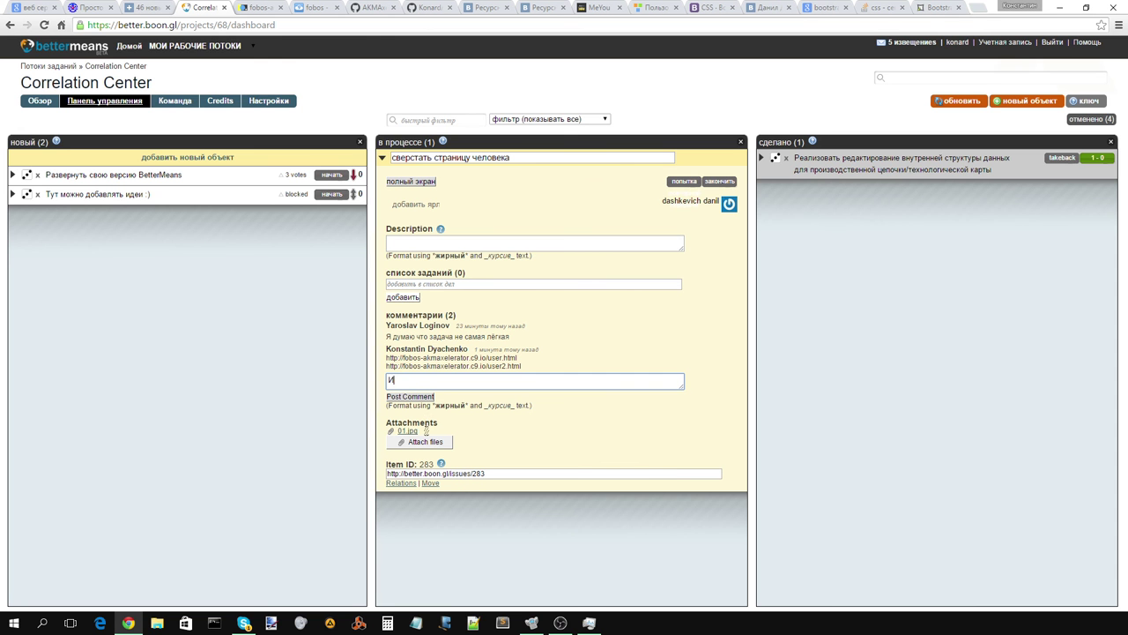
{"action": "key", "text": "BackSpace"}
{"action": "key", "text": "BackSpace"}
{"action": "key", "text": "BackSpace"}
{"action": "key", "text": "BackSpace"}
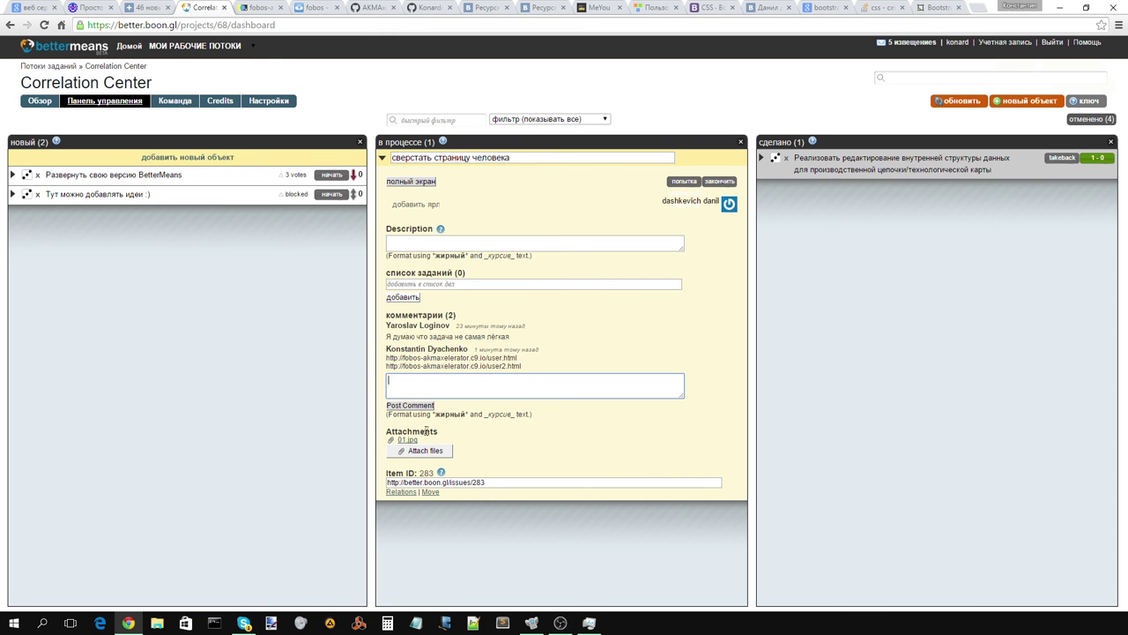
- Post the comment "2 идеи о расположении контента на странице." on the task "сверстать страницу человека"
{"action": "type", "text": "2 идеи о расположении конт"}
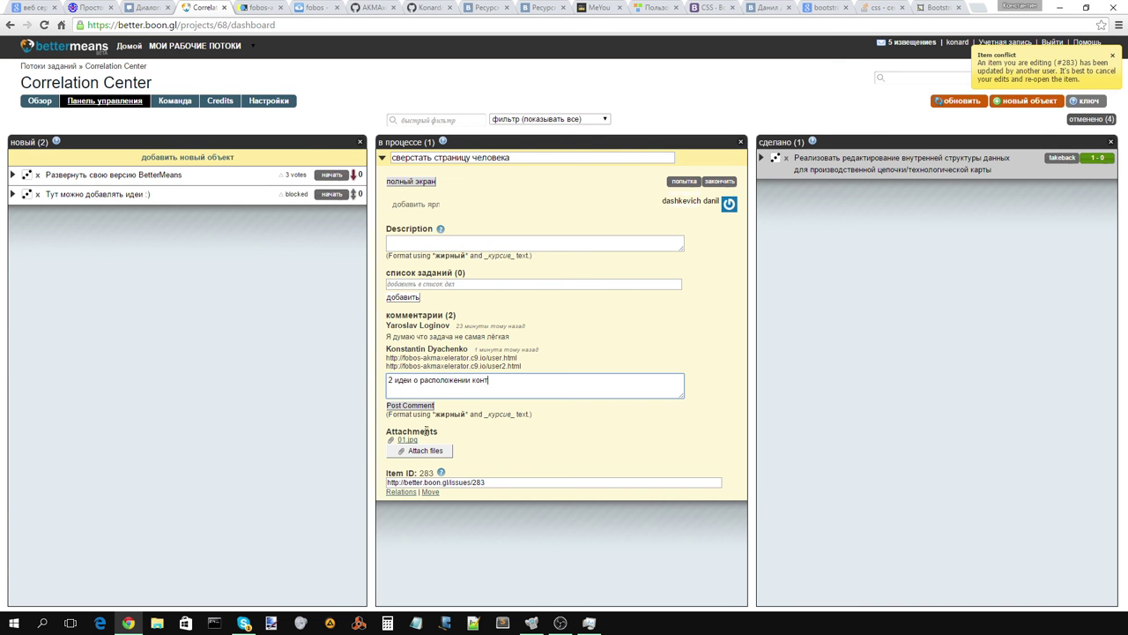
{"action": "type", "text": "ента на странице."}
{"action": "left_click", "coordinate": [598, 552]}
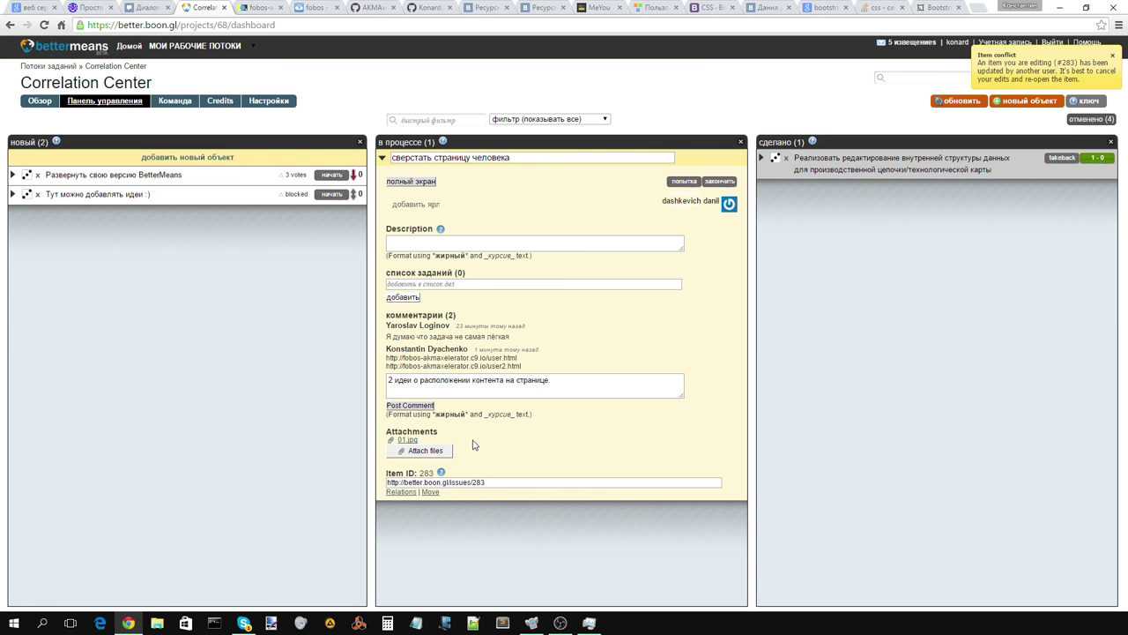
{"action": "left_click", "coordinate": [410, 405]}
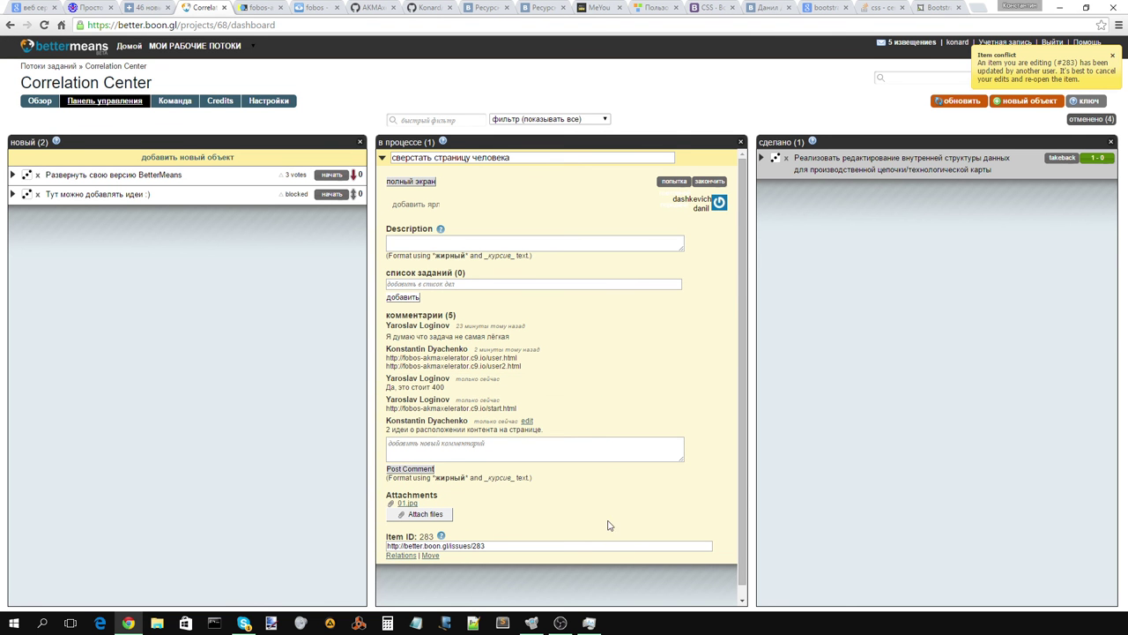
- Review the page links and comments on the task "сверстать страницу человека" and collapse its details
{"action": "triple_click", "coordinate": [509, 409]}
{"action": "left_click_drag", "start_coordinate": [503, 363], "coordinate": [536, 367]}
{"action": "left_click", "coordinate": [610, 438]}
{"action": "scroll", "coordinate": [574, 470], "scroll_direction": "down", "scroll_amount": 1}
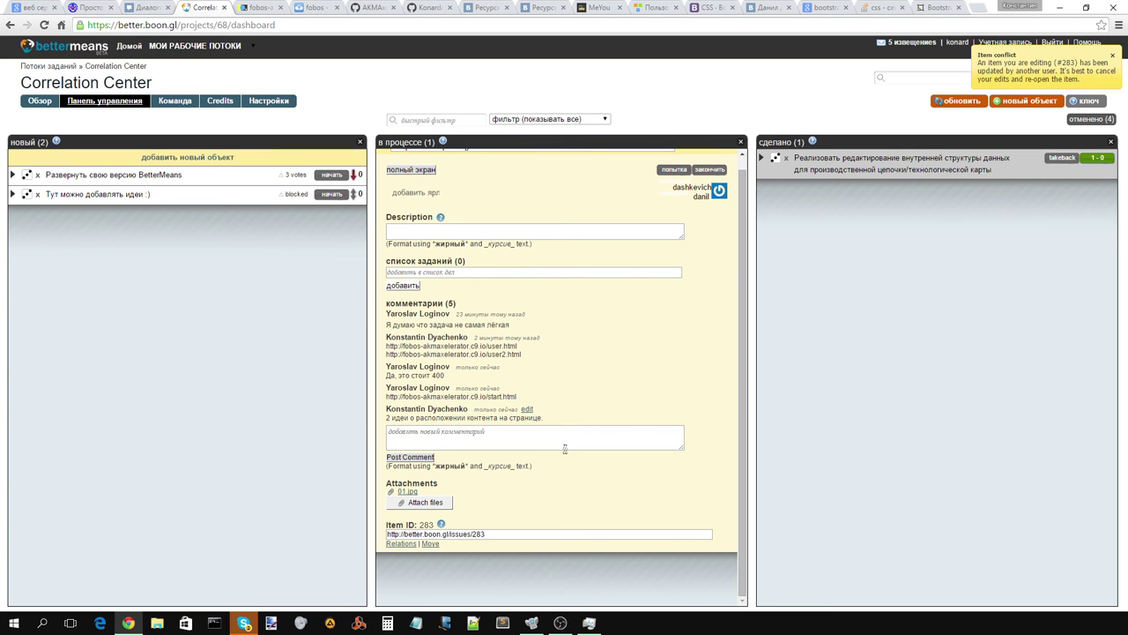
{"action": "scroll", "coordinate": [494, 242], "scroll_direction": "up", "scroll_amount": 1}
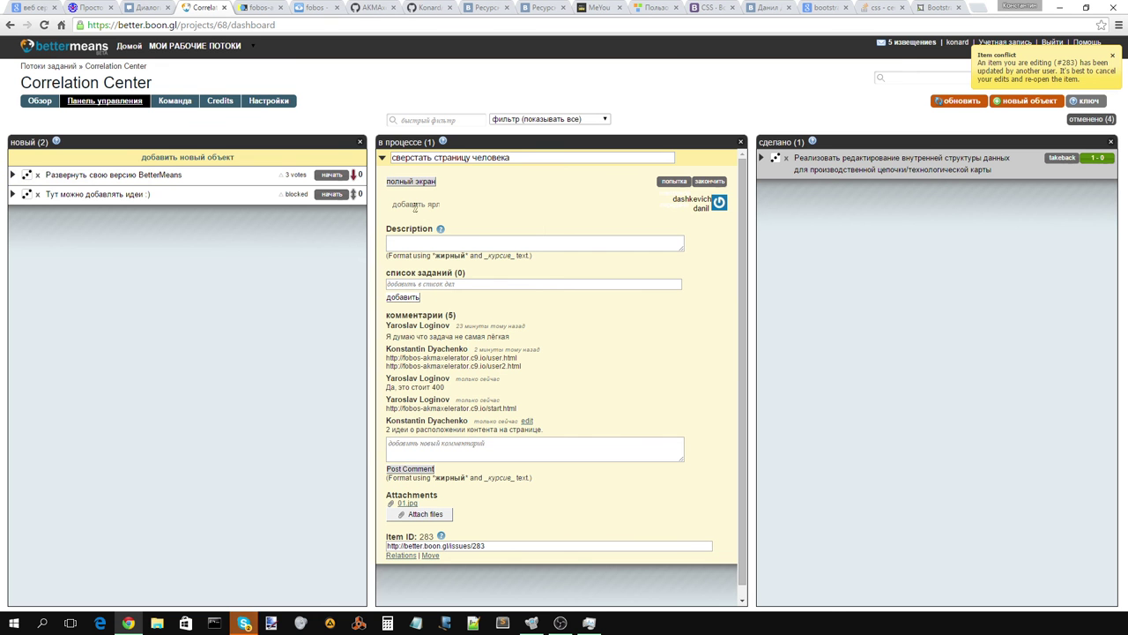
{"action": "left_click", "coordinate": [431, 457]}
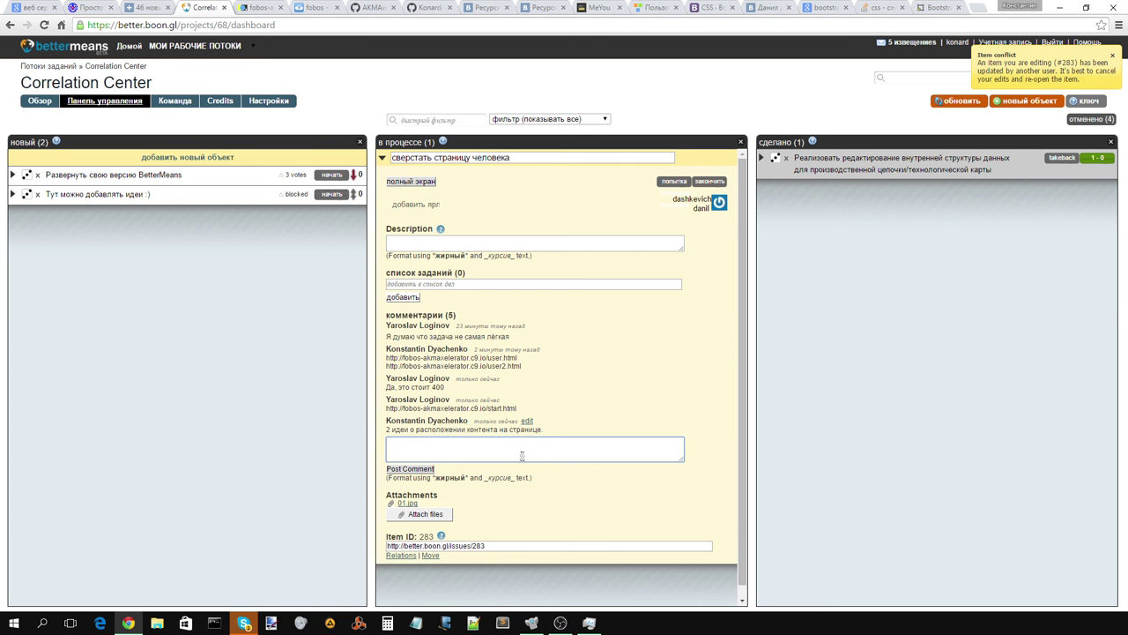
{"action": "left_click", "coordinate": [382, 144]}
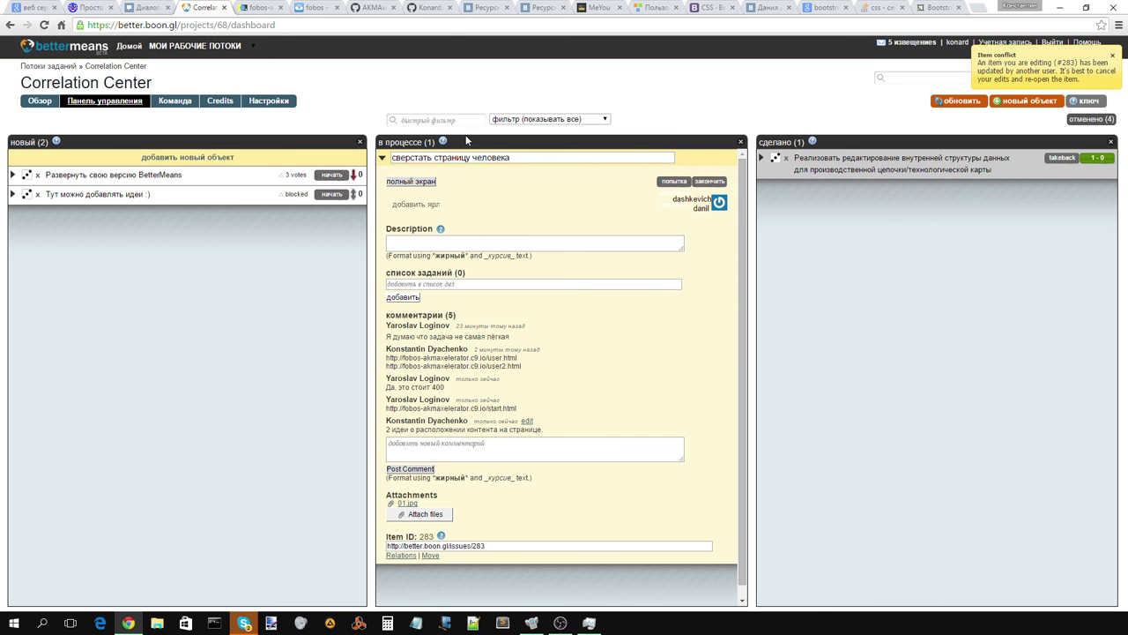
{"action": "left_click", "coordinate": [381, 157]}
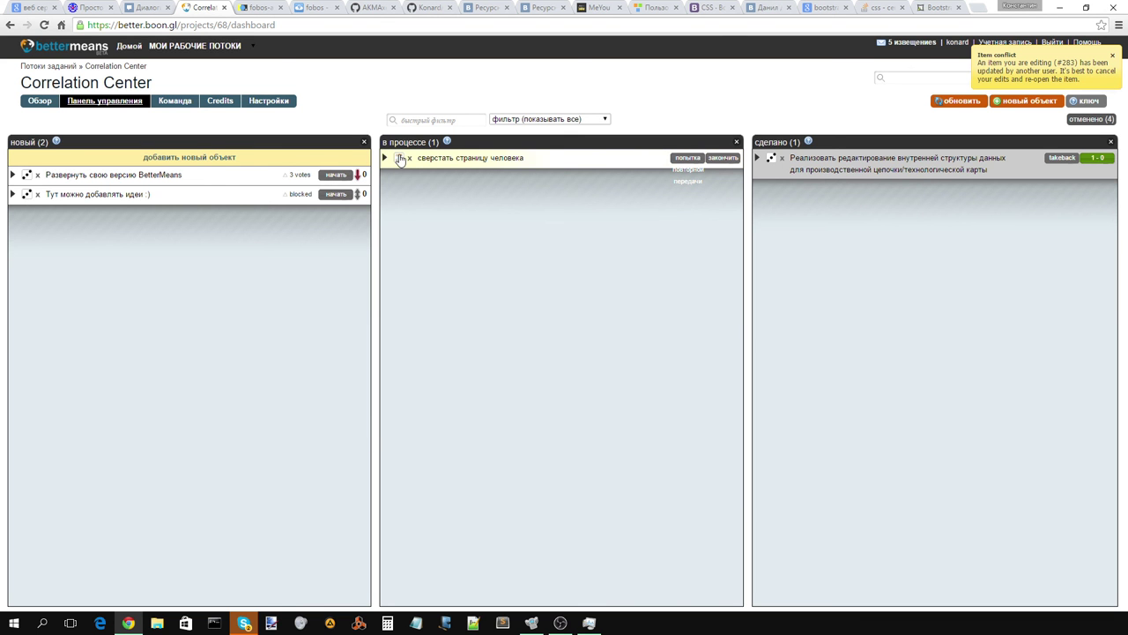
{"action": "mouse_move", "coordinate": [401, 163]}
{"action": "left_click", "coordinate": [385, 159]}
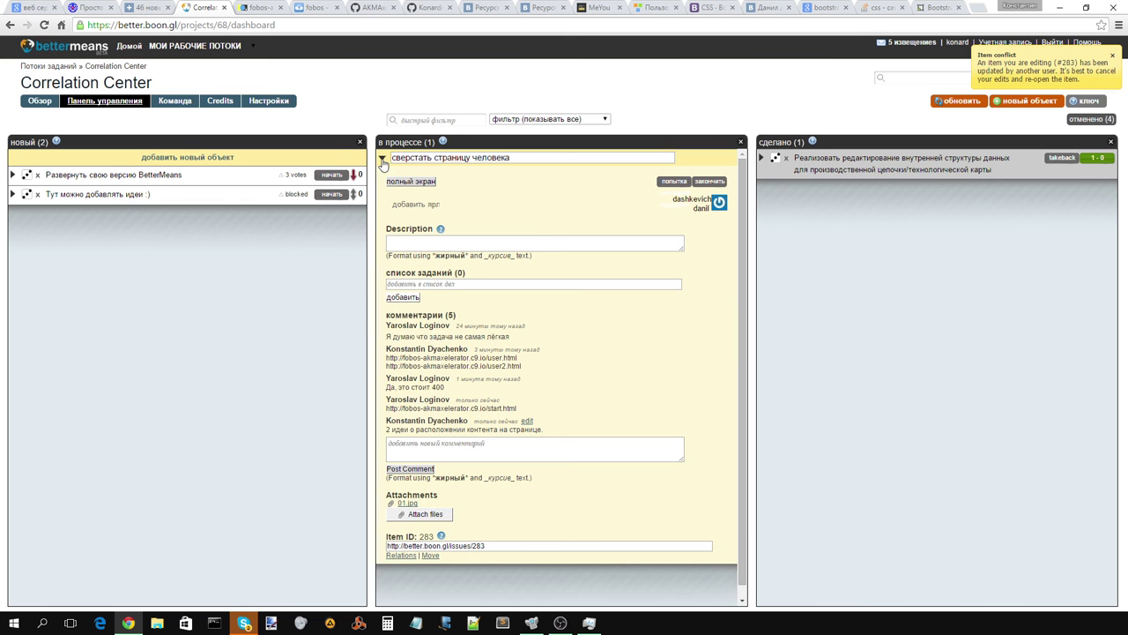
{"action": "left_click", "coordinate": [383, 160]}
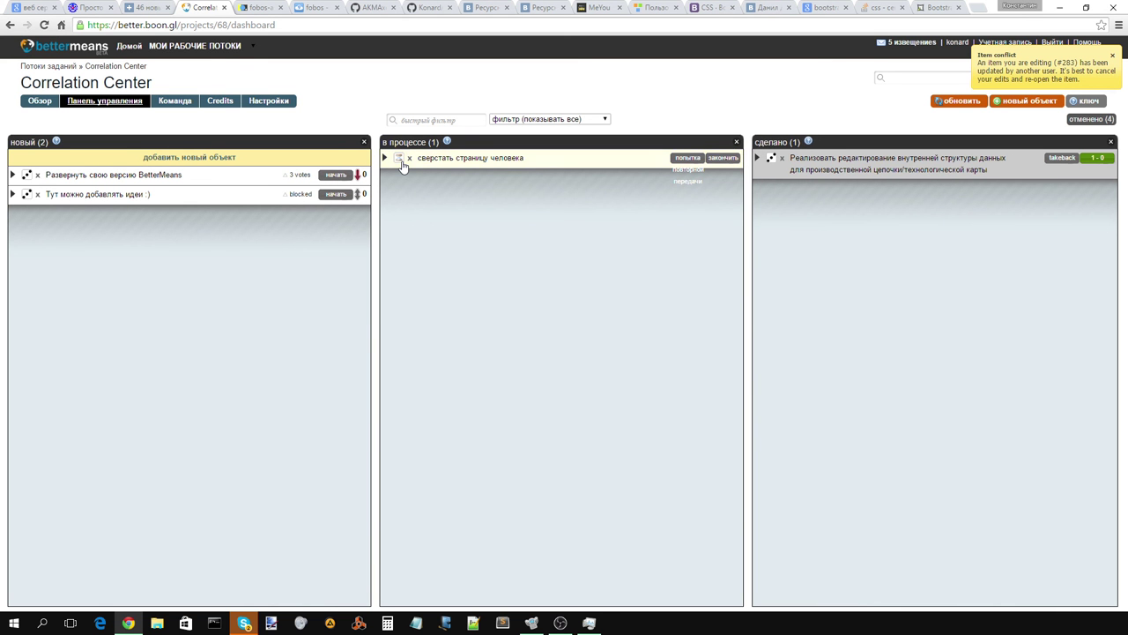
{"action": "left_click", "coordinate": [384, 159]}
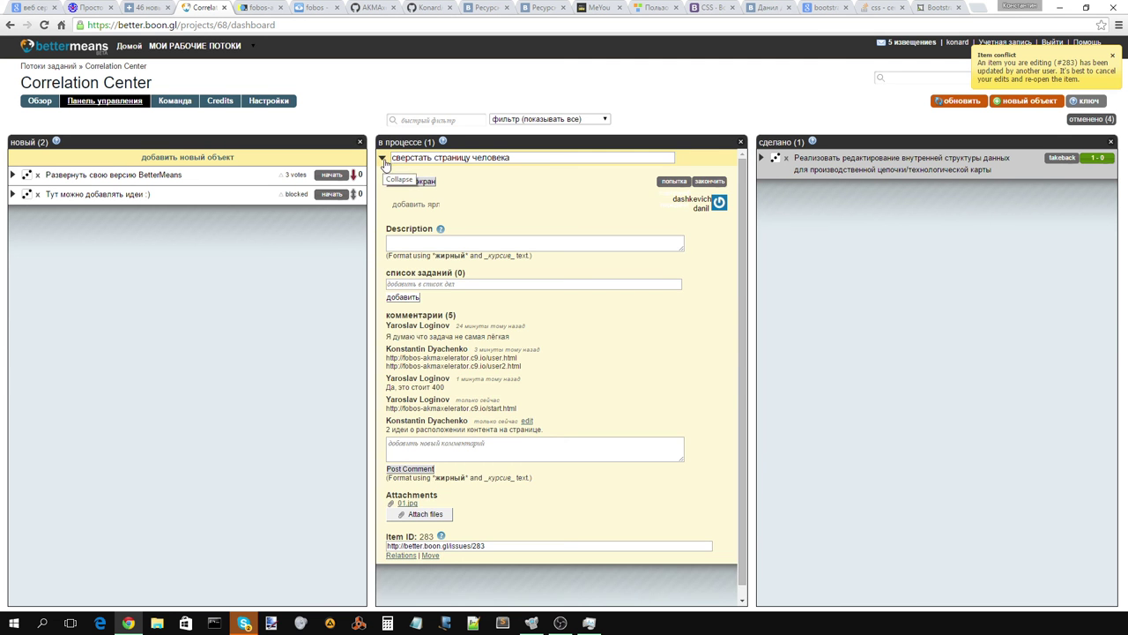
{"action": "left_click", "coordinate": [383, 160]}
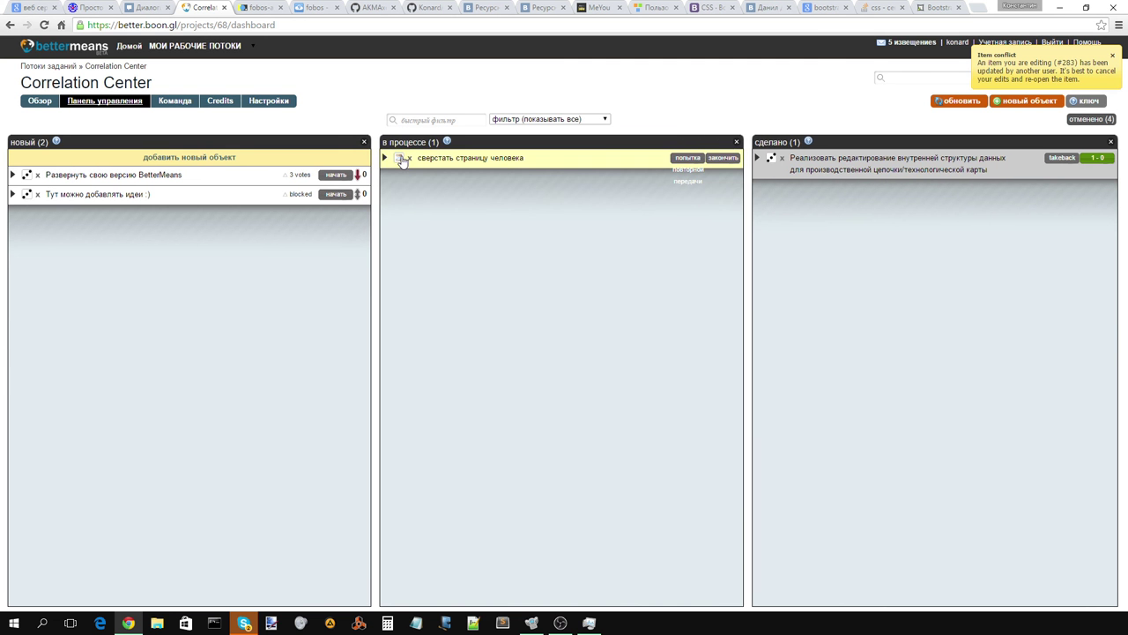
- Examine the estimate options and history in the task's full-screen view and return to the dashboard
{"action": "left_click", "coordinate": [384, 160]}
{"action": "left_click", "coordinate": [419, 185]}
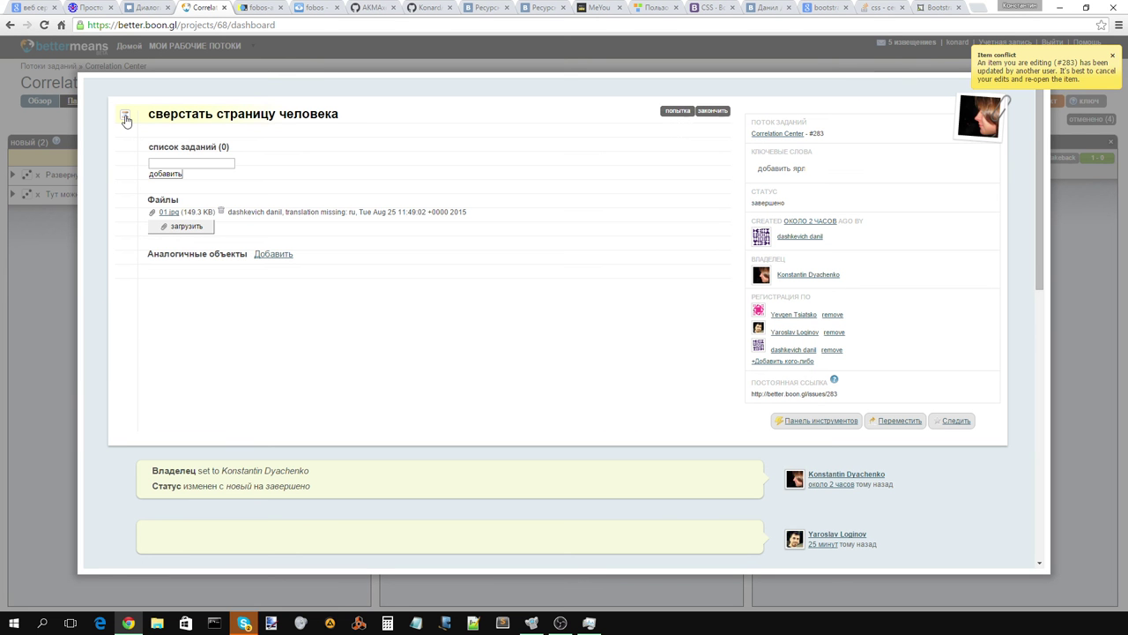
{"action": "mouse_move", "coordinate": [126, 120]}
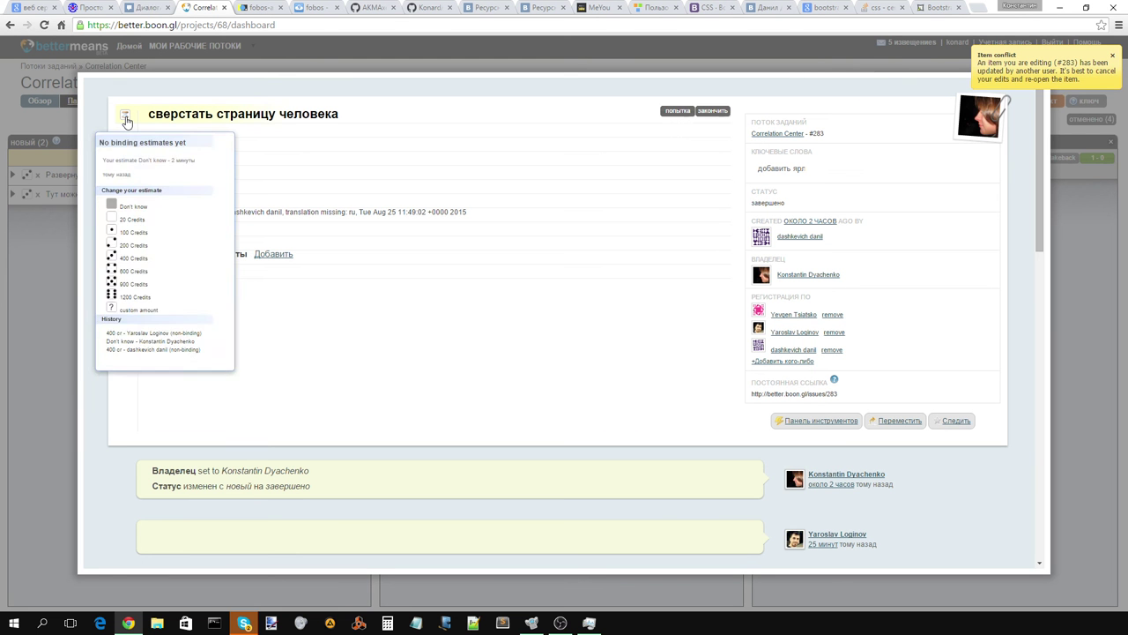
{"action": "left_click", "coordinate": [1083, 270]}
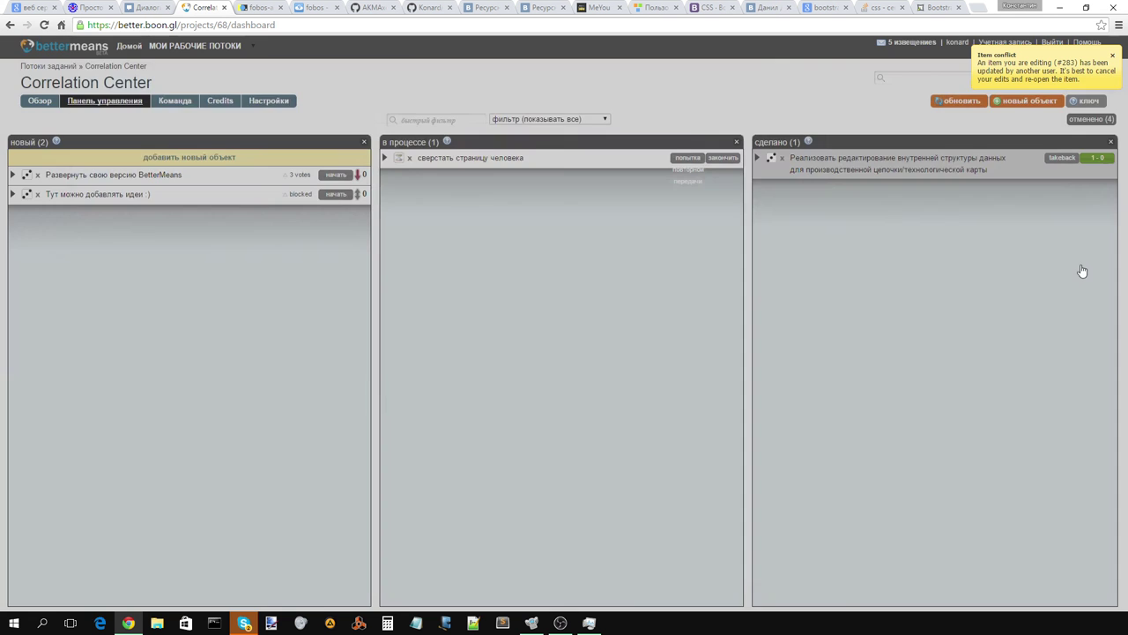
- Examine the estimate history of the task "сверстать страницу человека" from its dashboard entry
{"action": "mouse_move", "coordinate": [401, 160]}
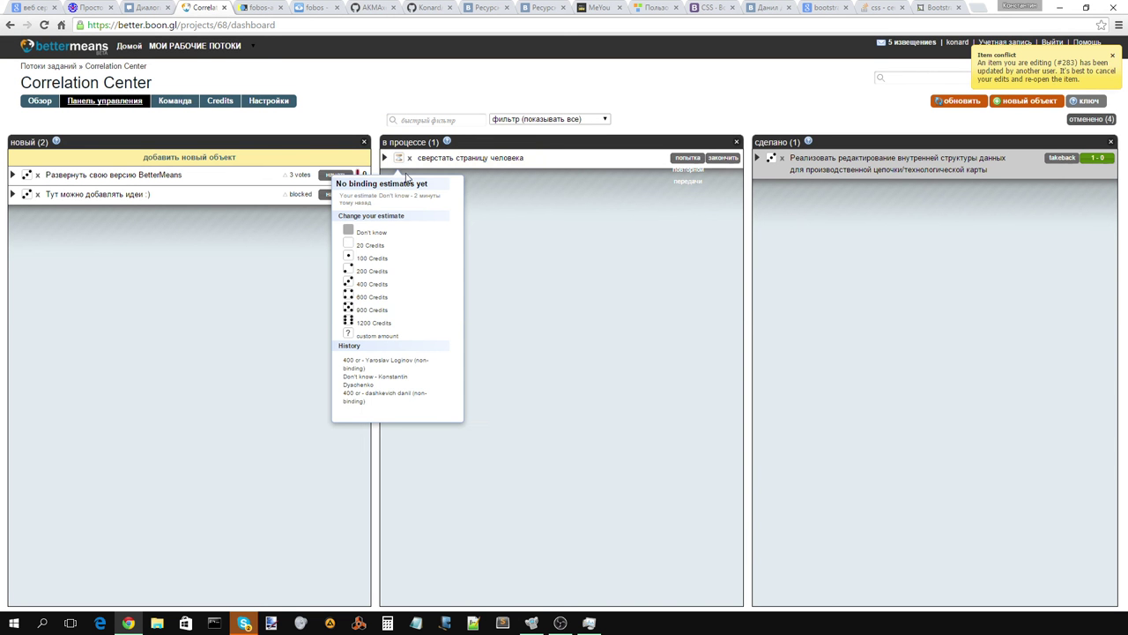
{"action": "left_click_drag", "start_coordinate": [403, 419], "coordinate": [429, 401]}
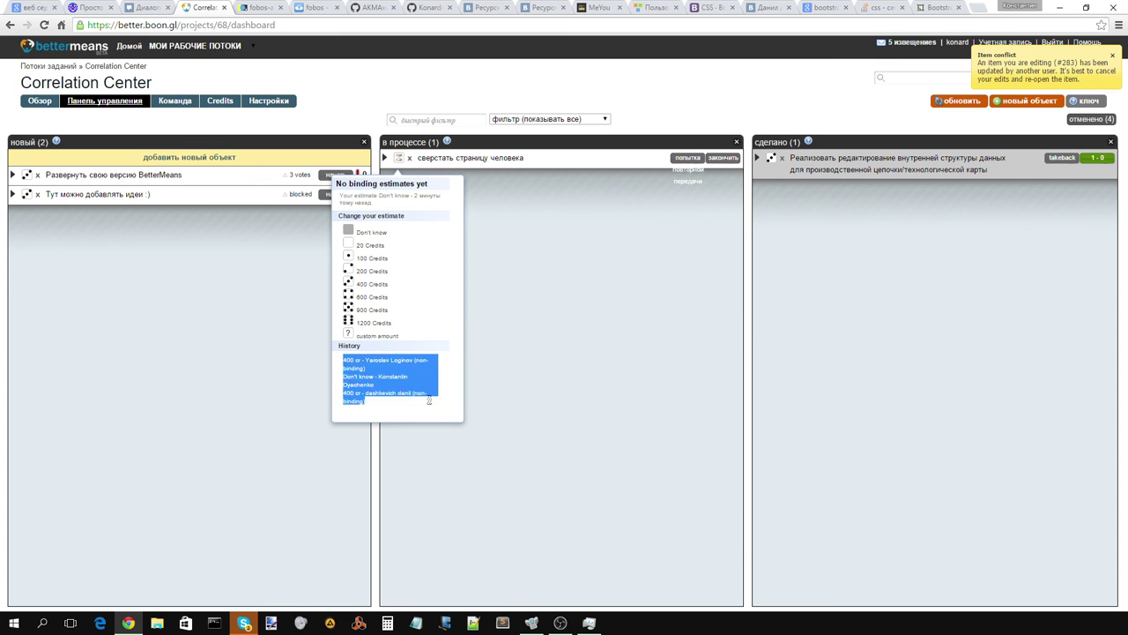
{"action": "left_click", "coordinate": [430, 399]}
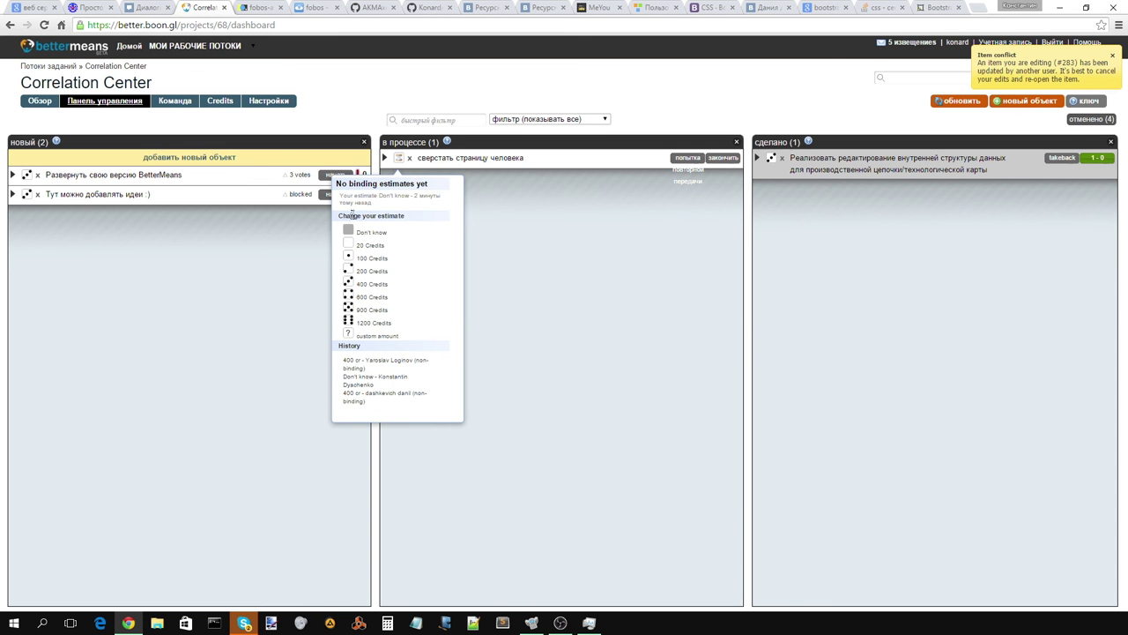
{"action": "left_click", "coordinate": [401, 162]}
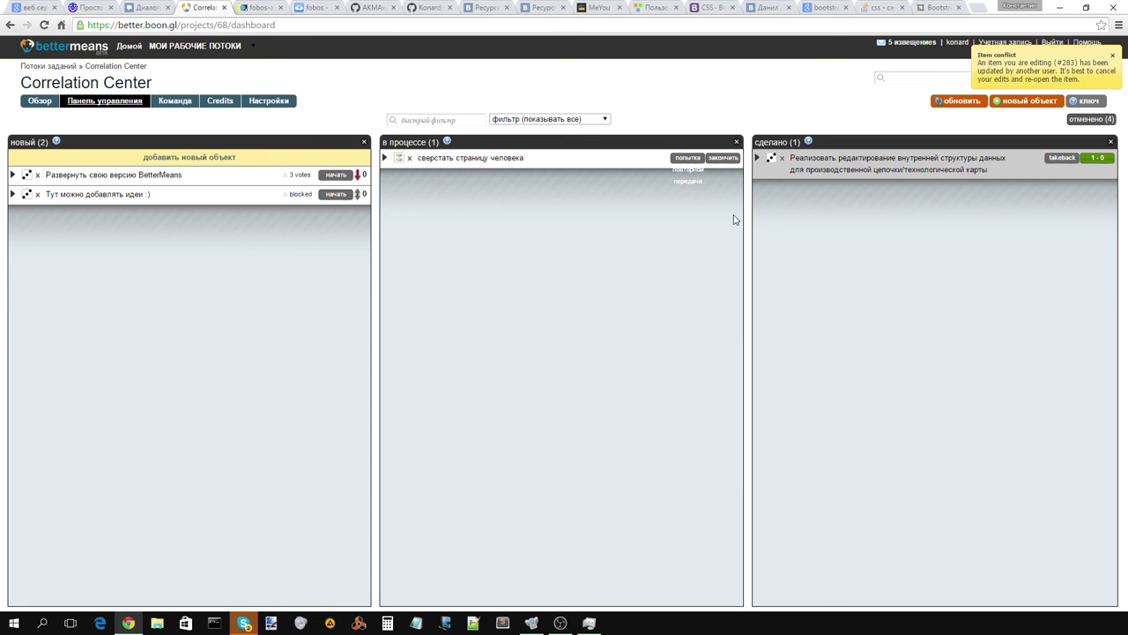
- Dismiss the item conflict notice and refresh the dashboard with the completed column shown
{"action": "left_click", "coordinate": [1112, 55]}
{"action": "left_click", "coordinate": [961, 101]}
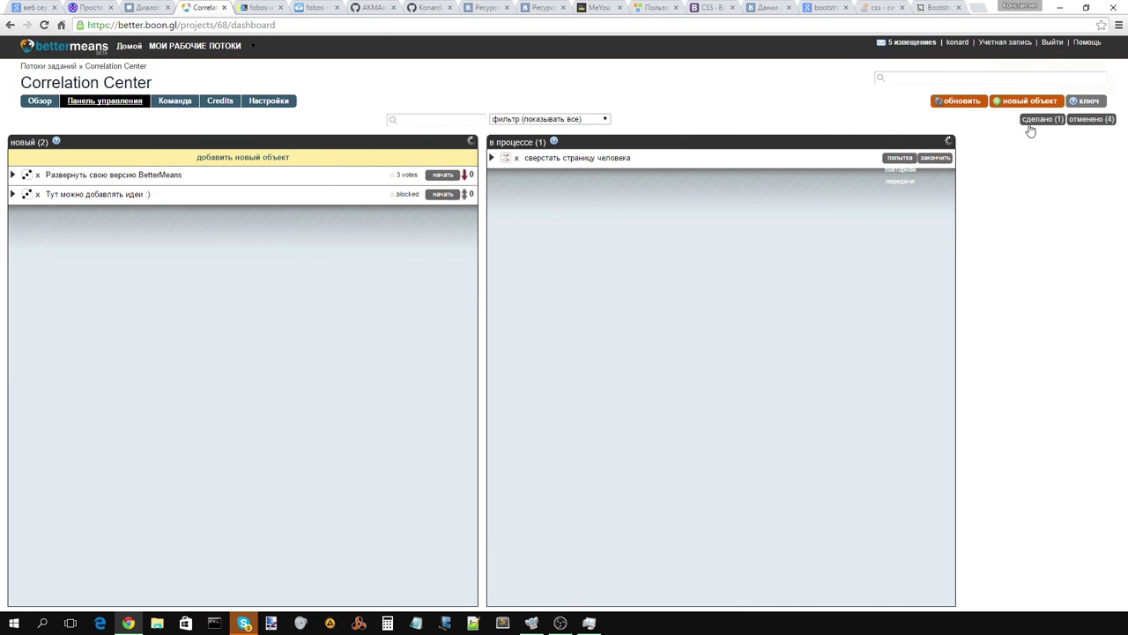
{"action": "left_click", "coordinate": [1035, 120]}
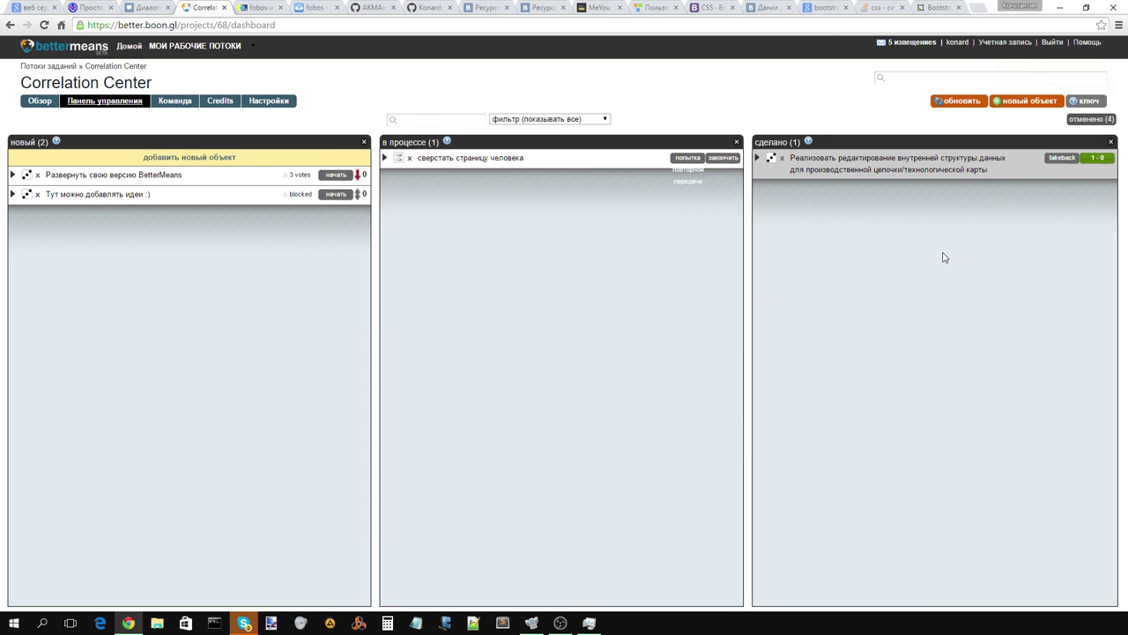
{"action": "left_click", "coordinate": [561, 623]}
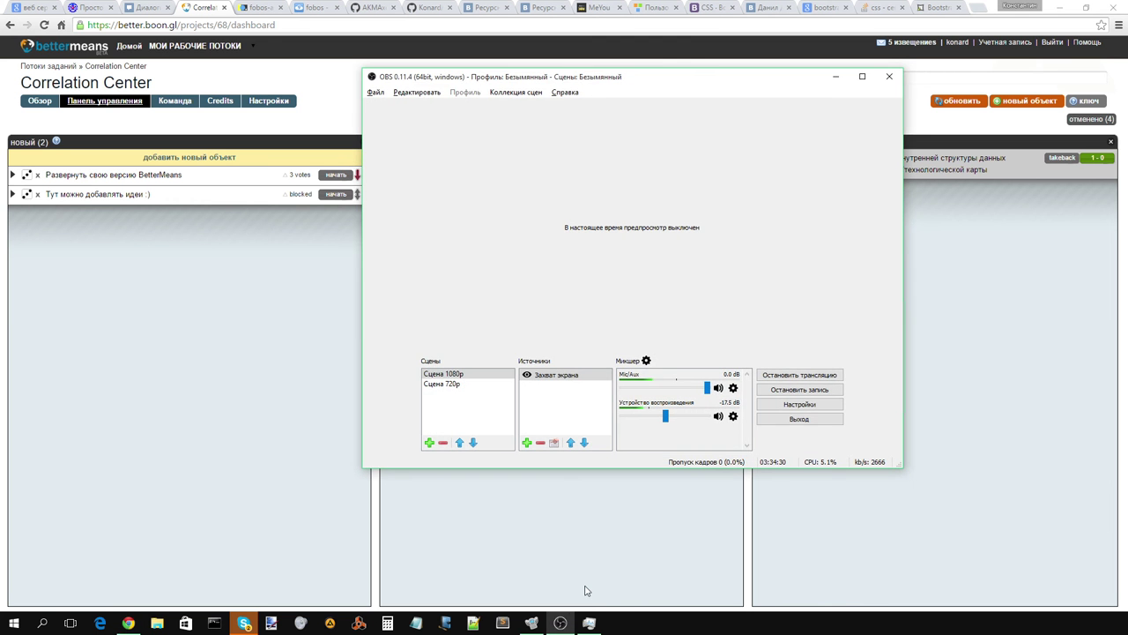
{"action": "left_click", "coordinate": [562, 623]}
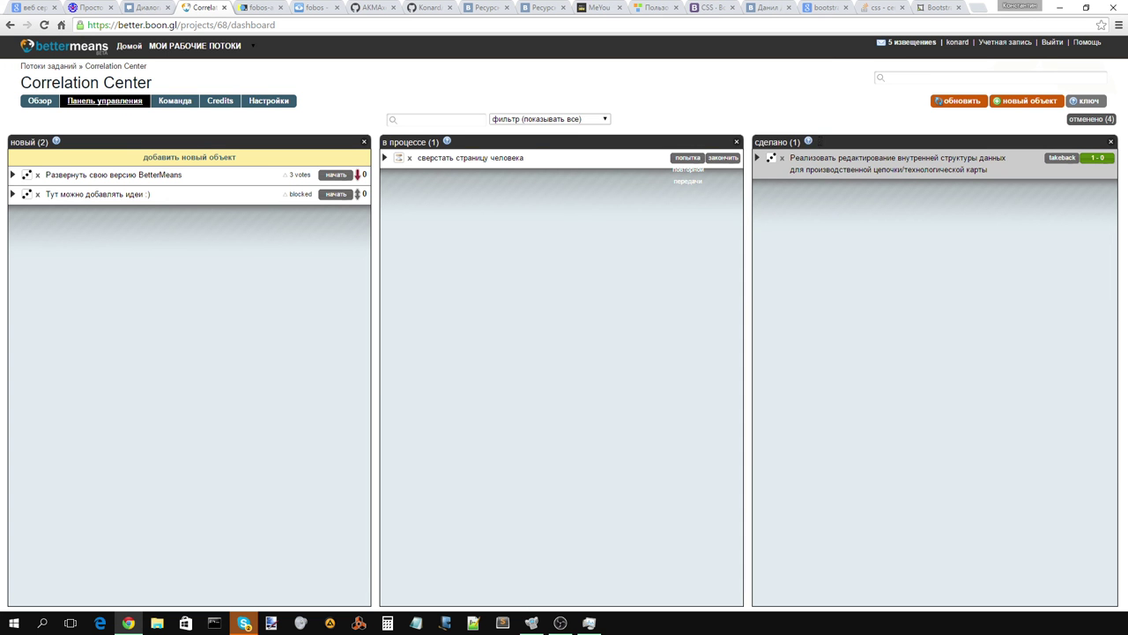
{"action": "left_click_drag", "start_coordinate": [816, 145], "coordinate": [794, 162]}
{"action": "left_click", "coordinate": [886, 271]}
- Refresh the dashboard until the task statuses update and show the completed column again
{"action": "left_click", "coordinate": [943, 107]}
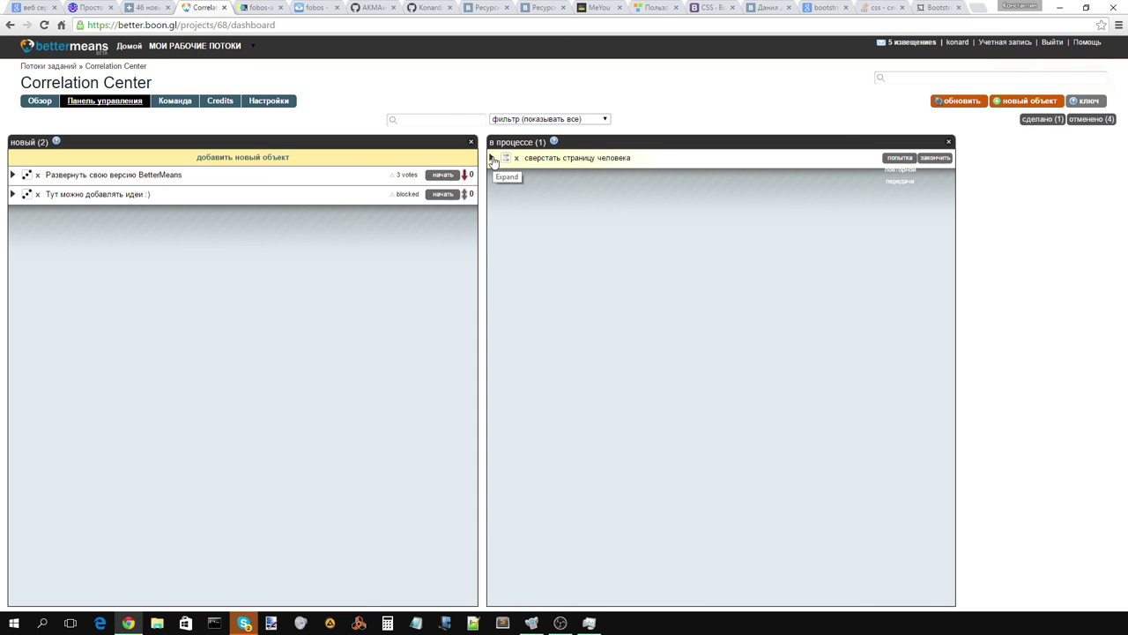
{"action": "left_click", "coordinate": [952, 103]}
{"action": "left_click", "coordinate": [965, 102]}
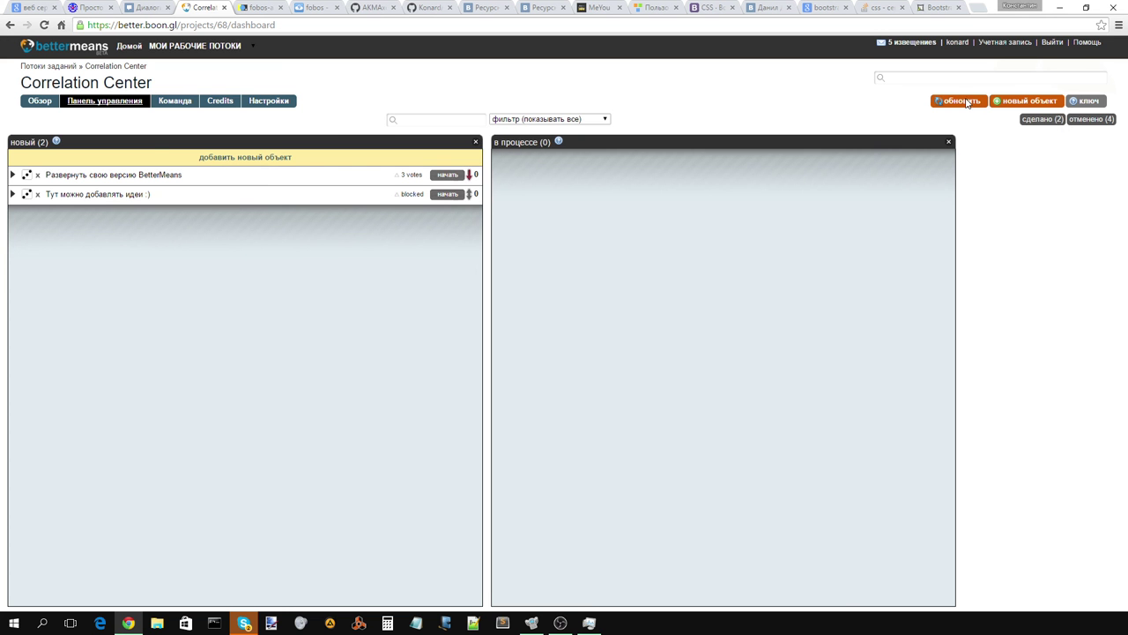
{"action": "left_click", "coordinate": [1043, 121]}
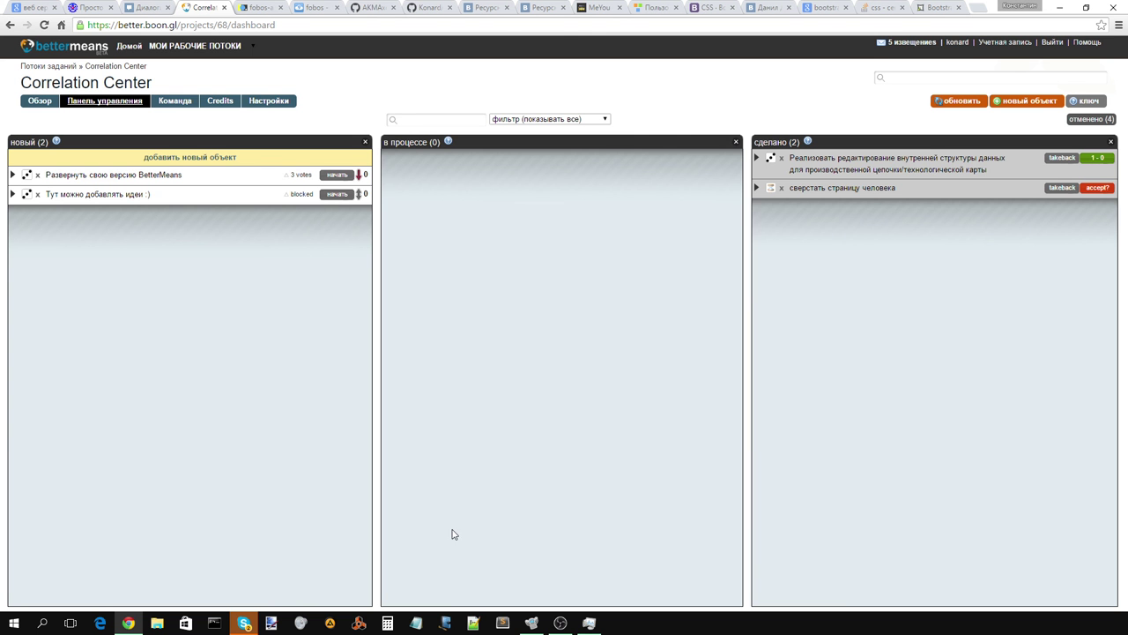
- Review the comments on the completed task "сверстать страницу человека" and collapse its details
{"action": "left_click", "coordinate": [756, 190]}
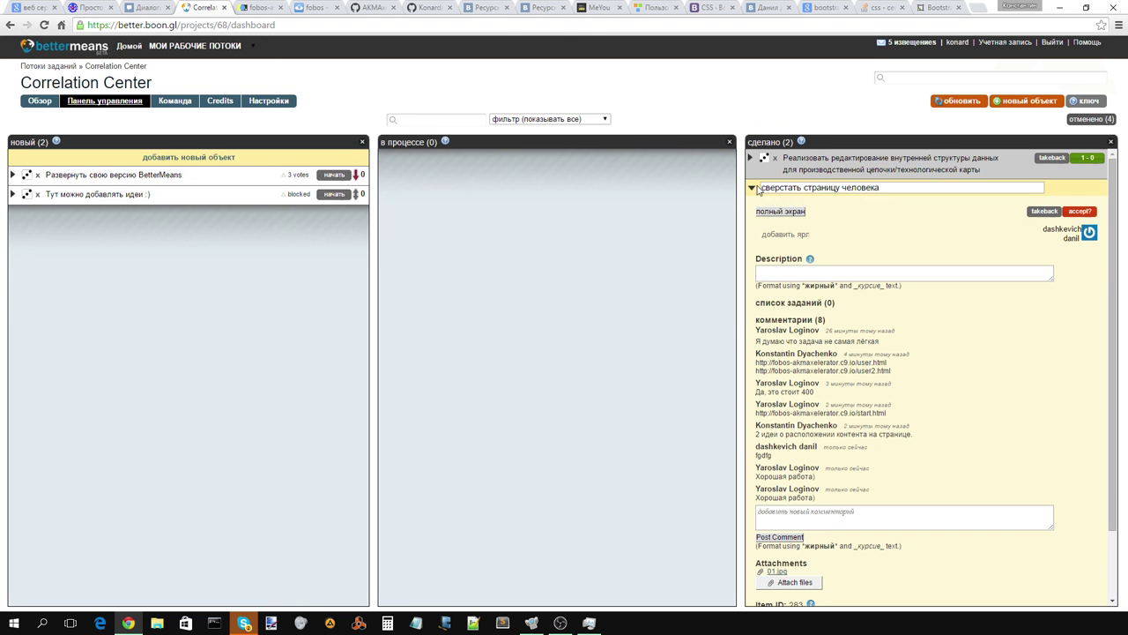
{"action": "left_click", "coordinate": [756, 190]}
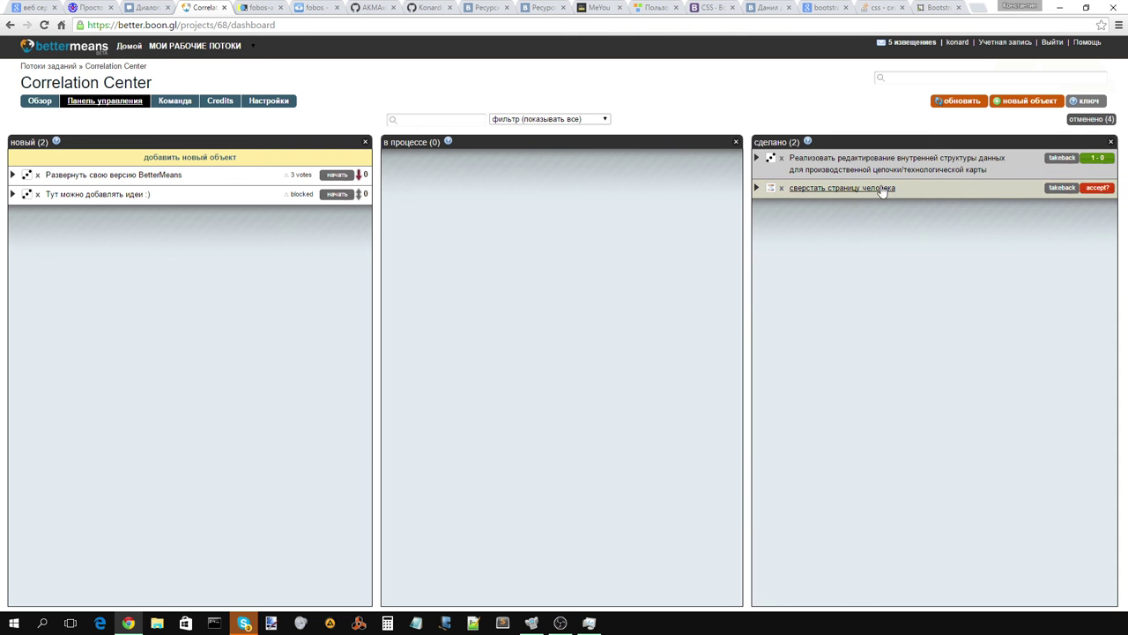
{"action": "left_click", "coordinate": [756, 188]}
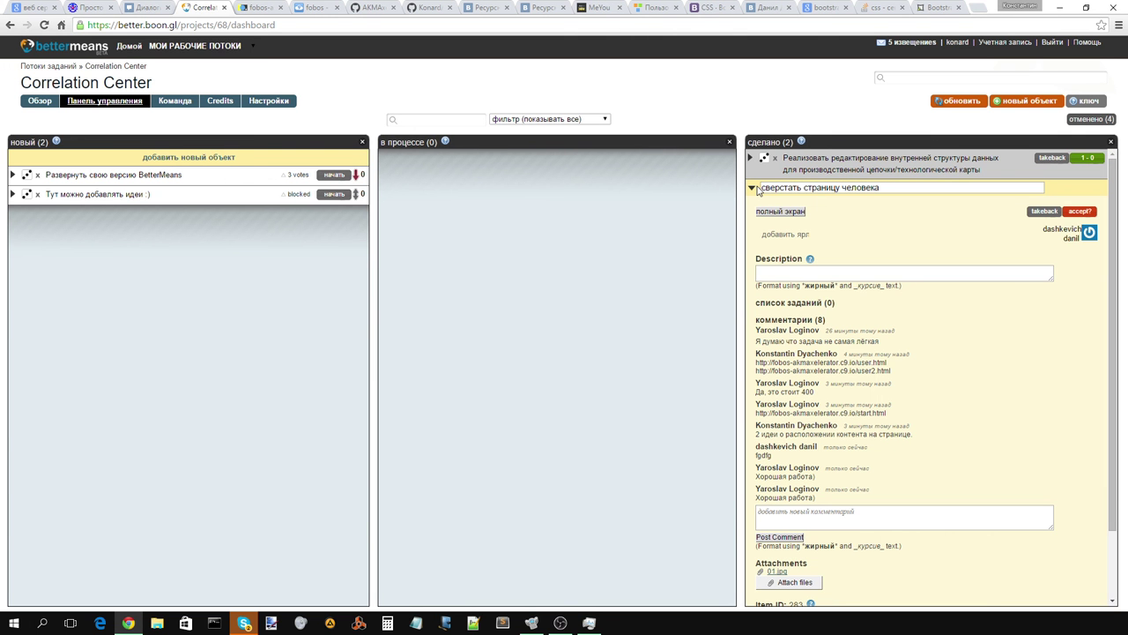
{"action": "left_click", "coordinate": [757, 190]}
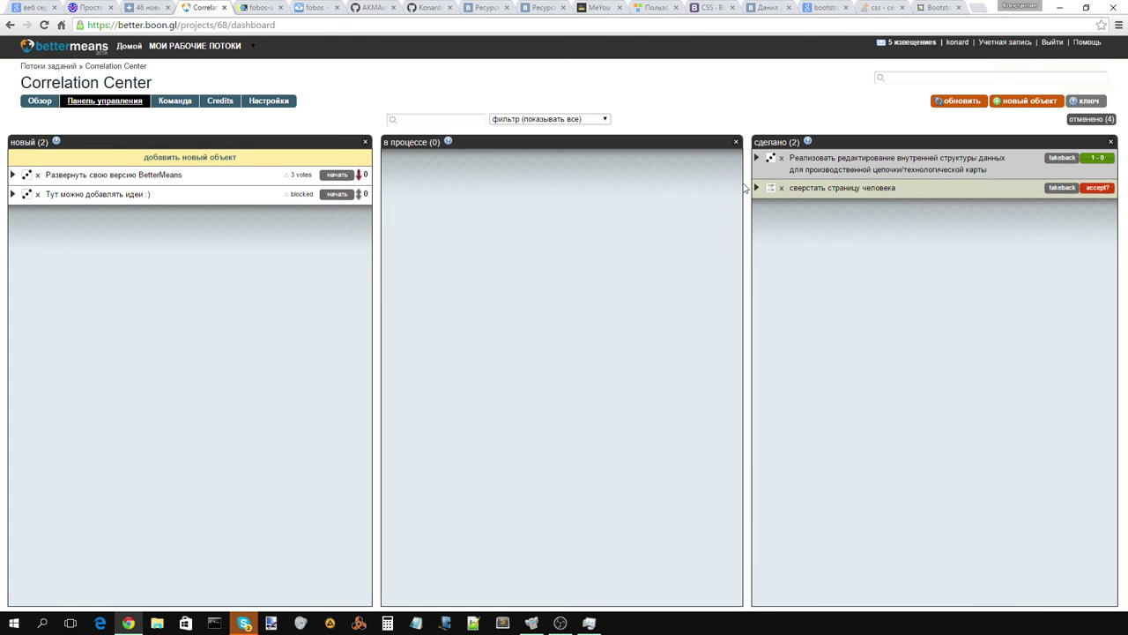
- Cast a neutral vote on the completed task "сверстать страницу человека" and check its vote history
{"action": "left_click", "coordinate": [1099, 188]}
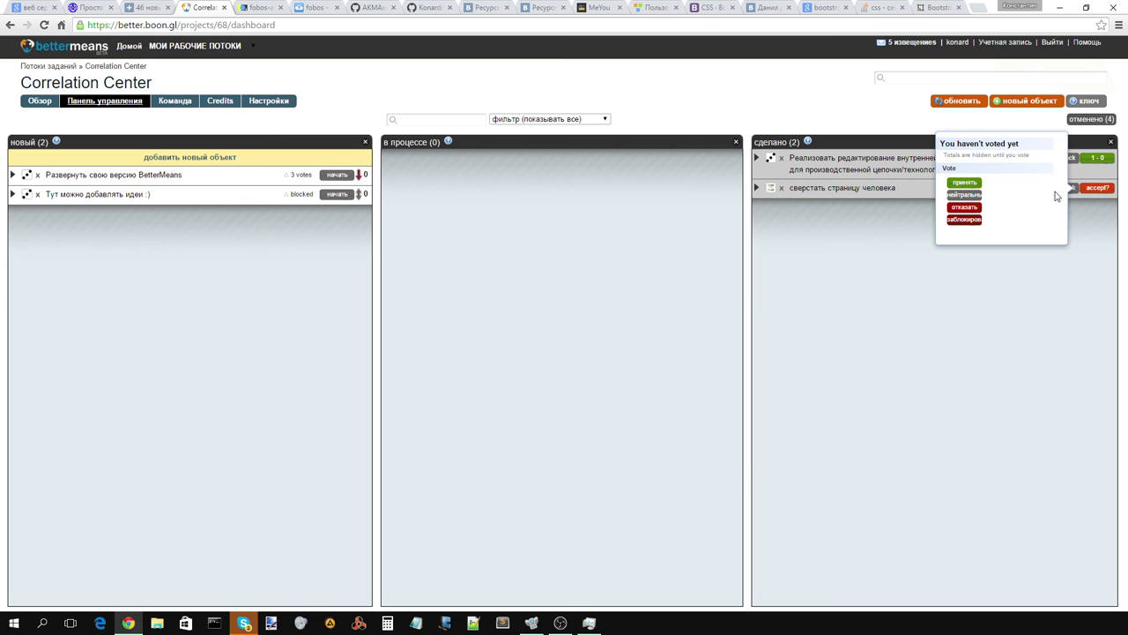
{"action": "left_click", "coordinate": [965, 196]}
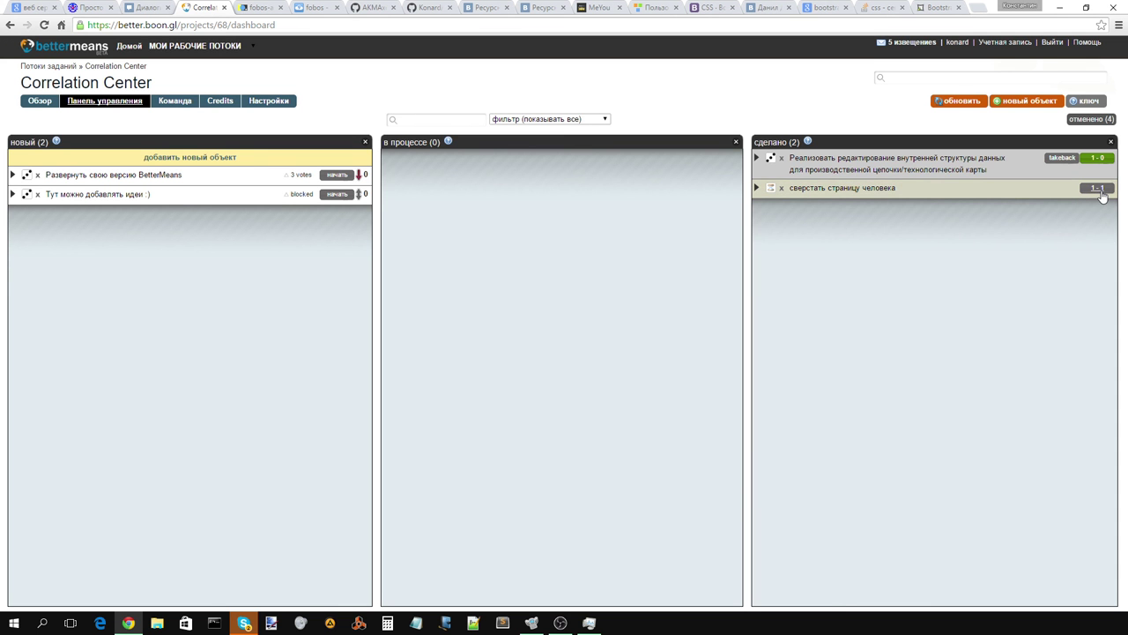
{"action": "left_click", "coordinate": [1101, 189]}
{"action": "mouse_move", "coordinate": [1098, 194]}
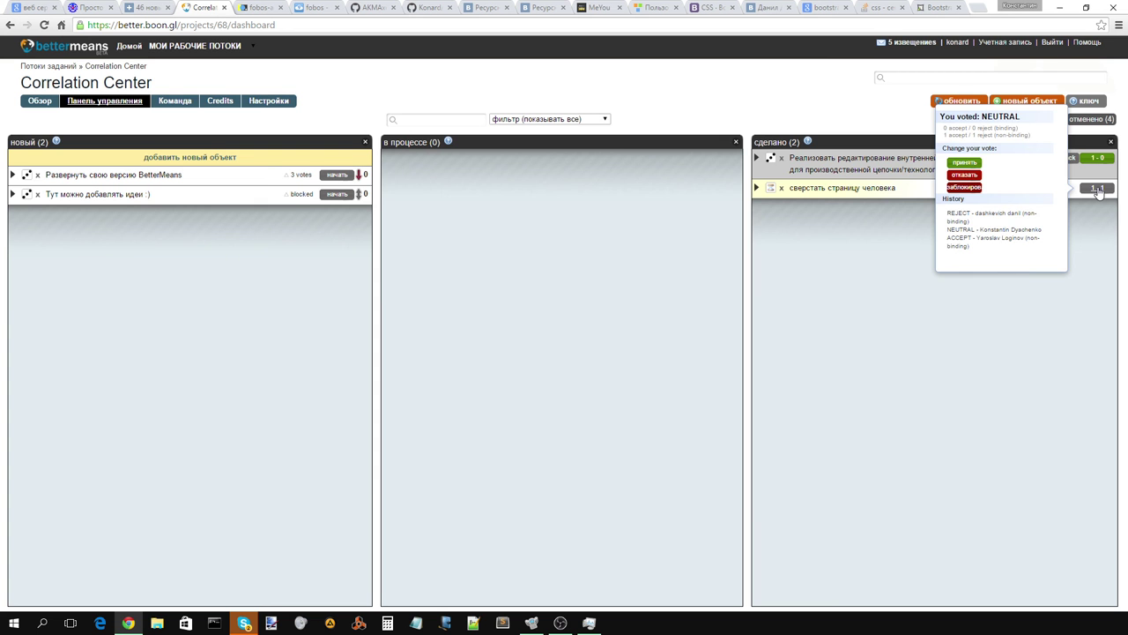
{"action": "left_click", "coordinate": [1098, 194]}
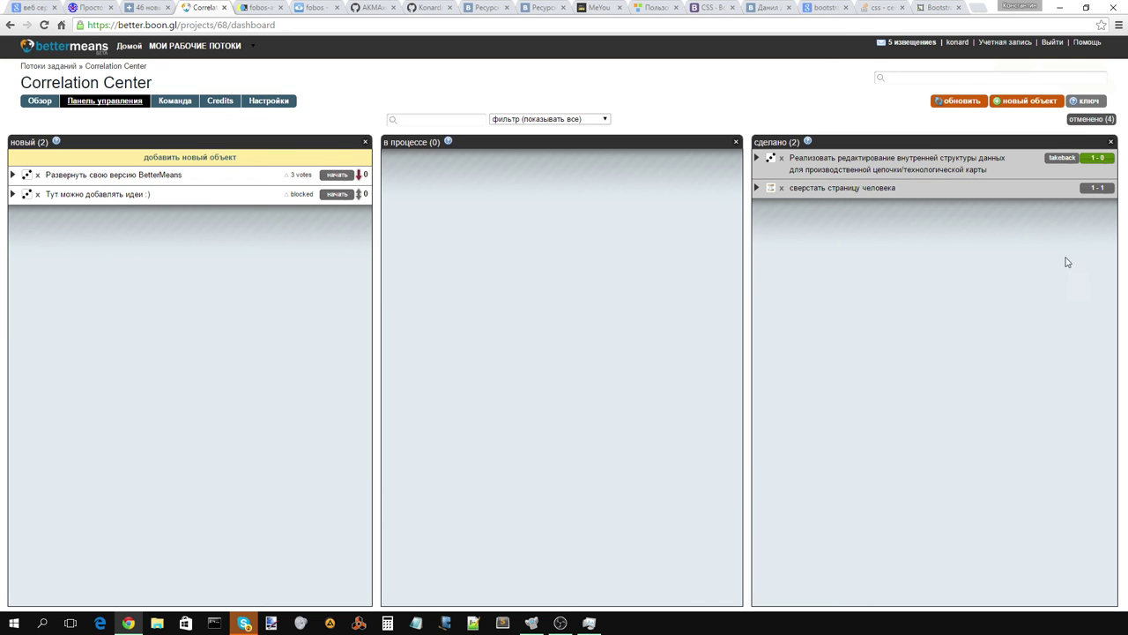
- Refresh the dashboard with the completed column shown, then recheck the votes and comments on "сверстать страницу человека"
{"action": "left_click", "coordinate": [959, 102]}
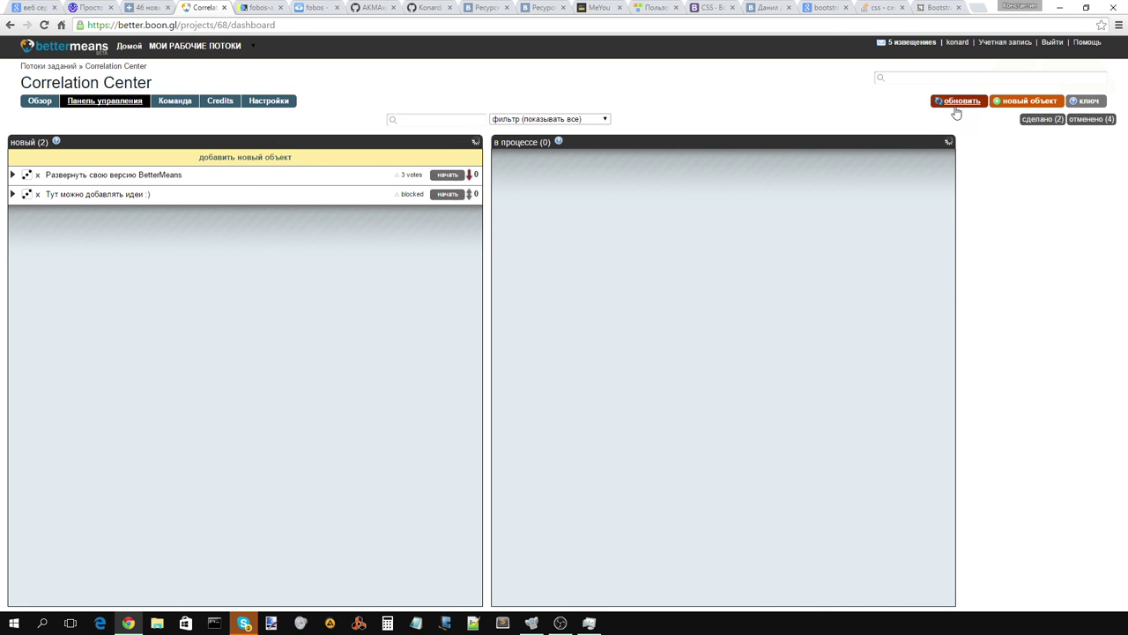
{"action": "left_click", "coordinate": [1044, 119]}
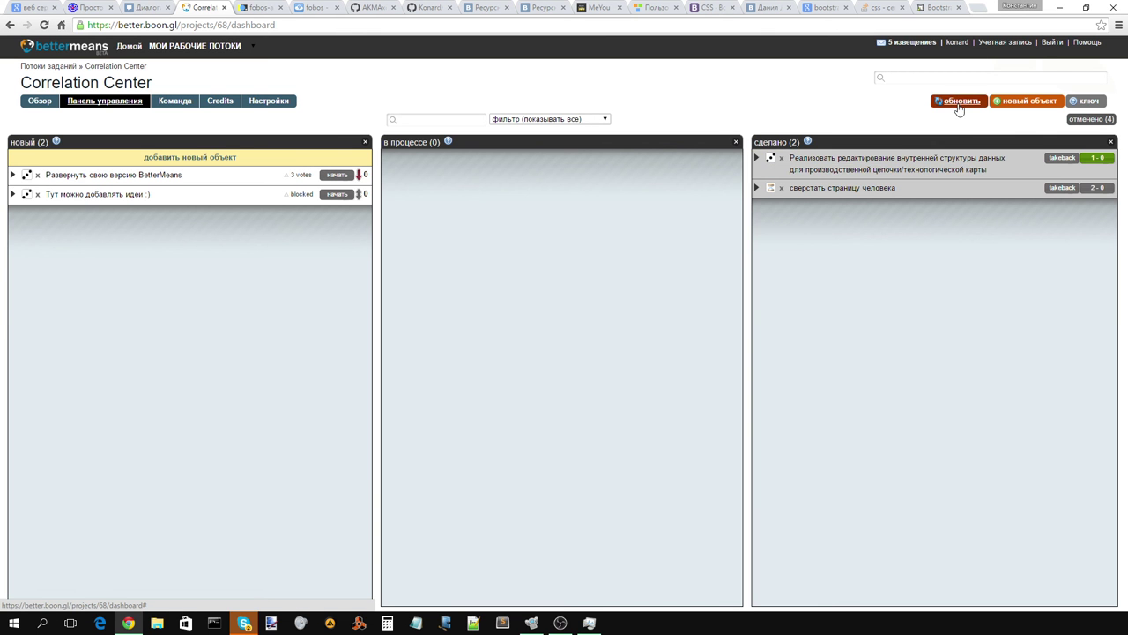
{"action": "left_click", "coordinate": [1096, 188]}
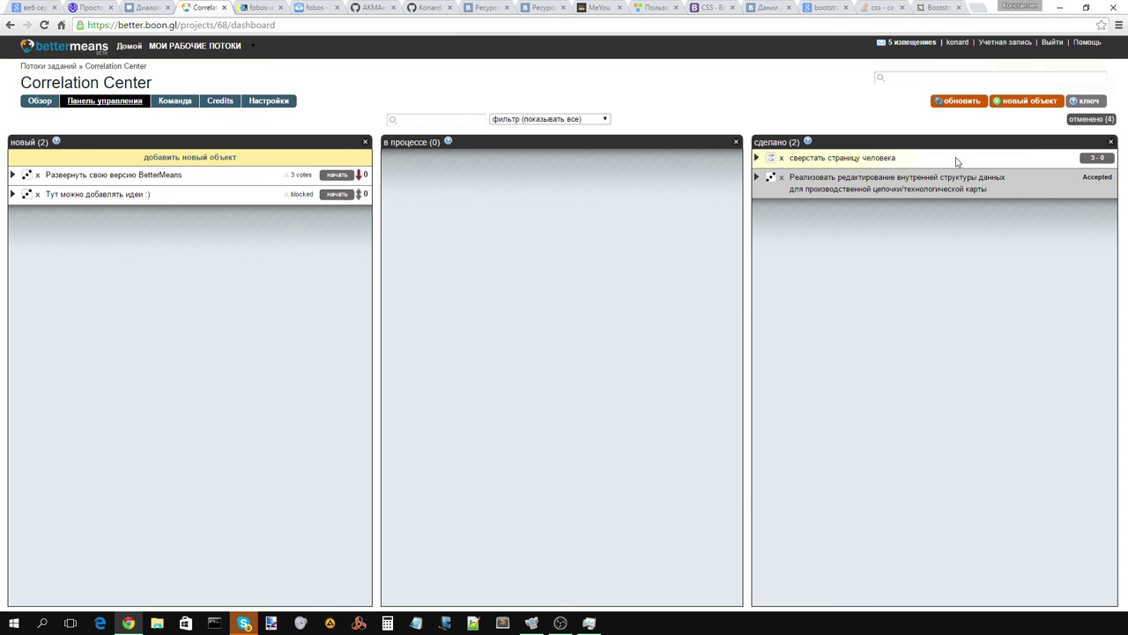
{"action": "left_click", "coordinate": [760, 161]}
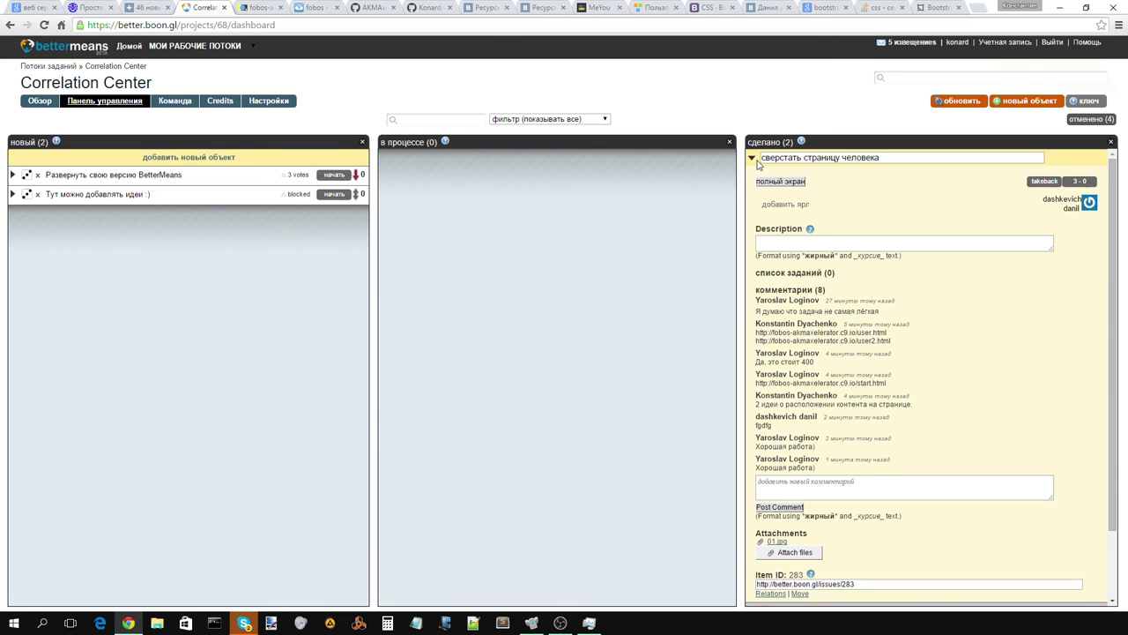
{"action": "left_click", "coordinate": [754, 160]}
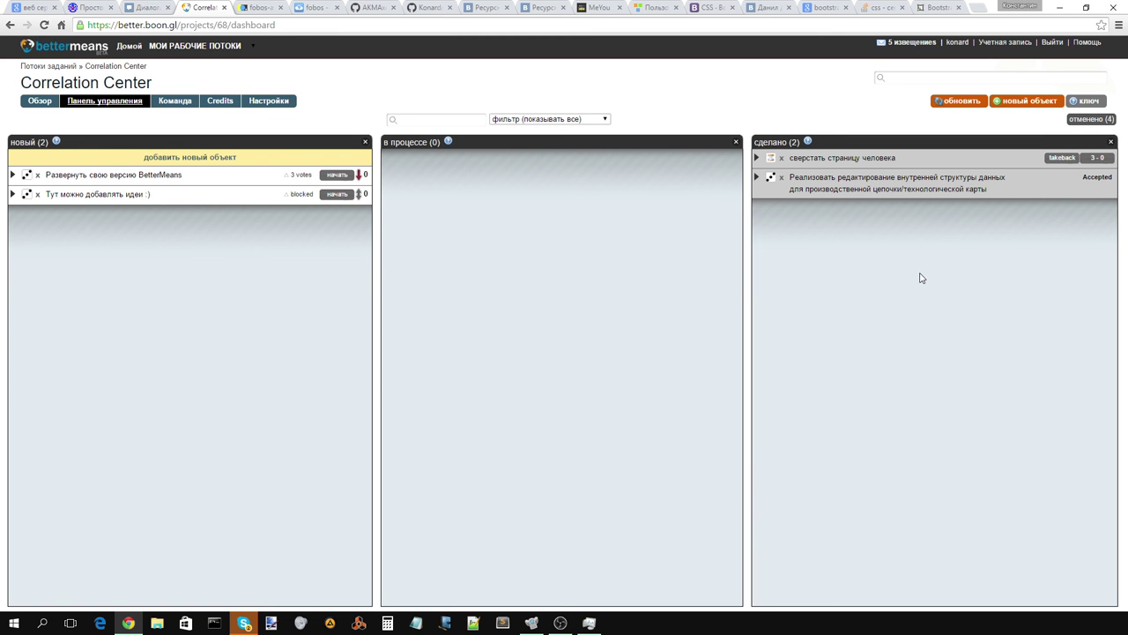
- Change the vote on "сверстать страницу человека" to accept and check the task's details and vote history
{"action": "left_click", "coordinate": [1095, 158]}
{"action": "left_click", "coordinate": [964, 124]}
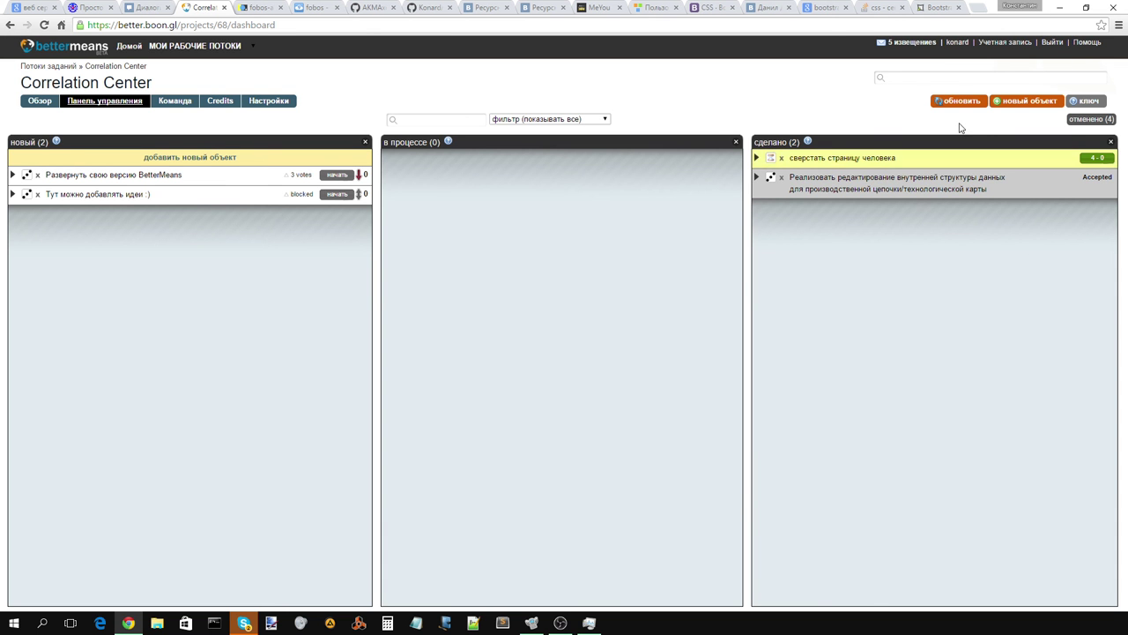
{"action": "left_click", "coordinate": [757, 157]}
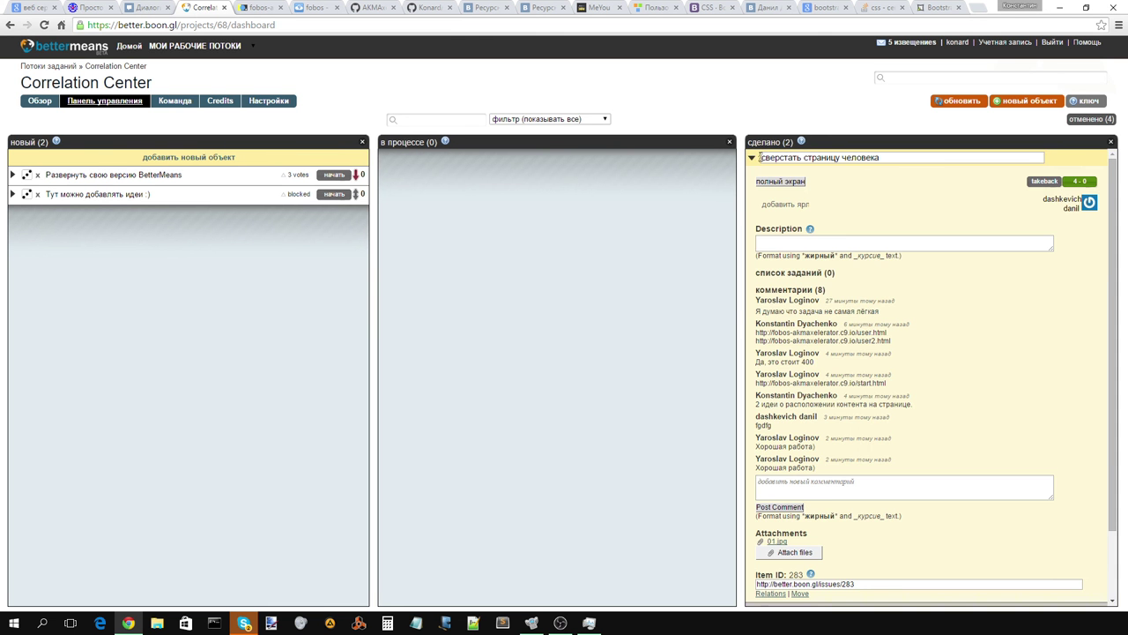
{"action": "left_click", "coordinate": [753, 159]}
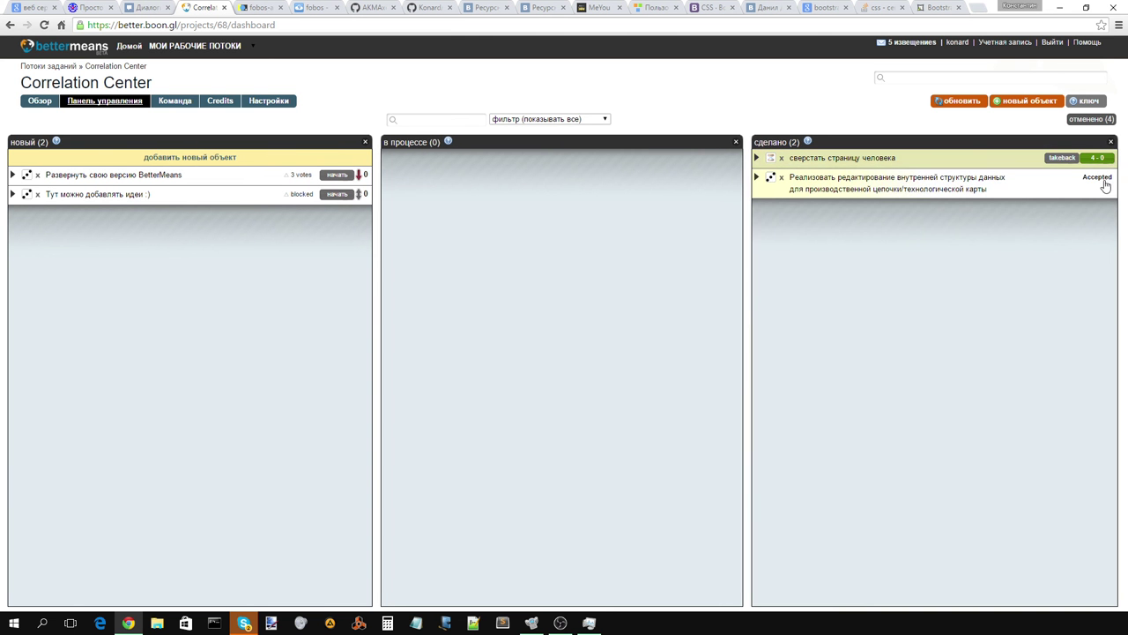
{"action": "left_click", "coordinate": [1093, 160]}
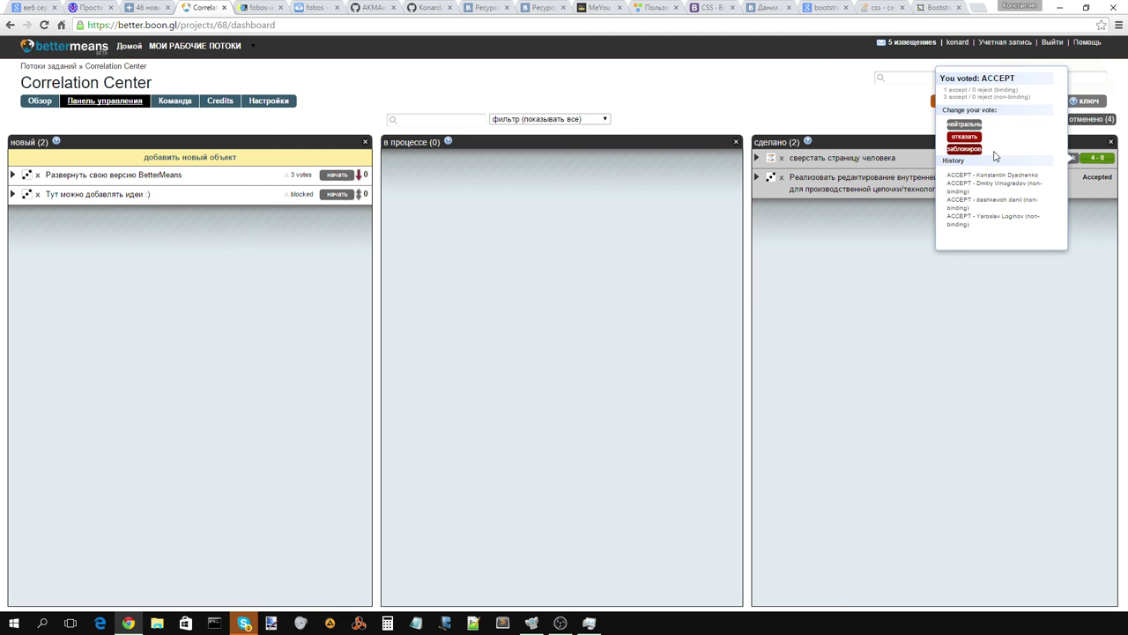
{"action": "mouse_move", "coordinate": [1101, 181]}
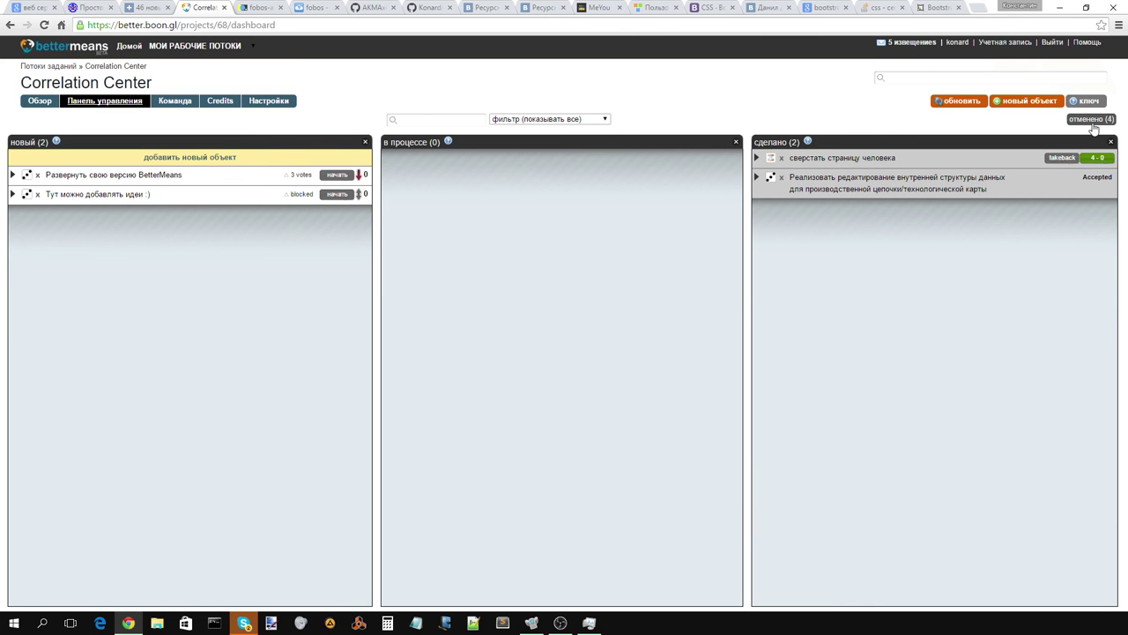
- Show the cancelled column and examine the details of the accepted task about editing the internal data structure
{"action": "left_click", "coordinate": [1092, 120]}
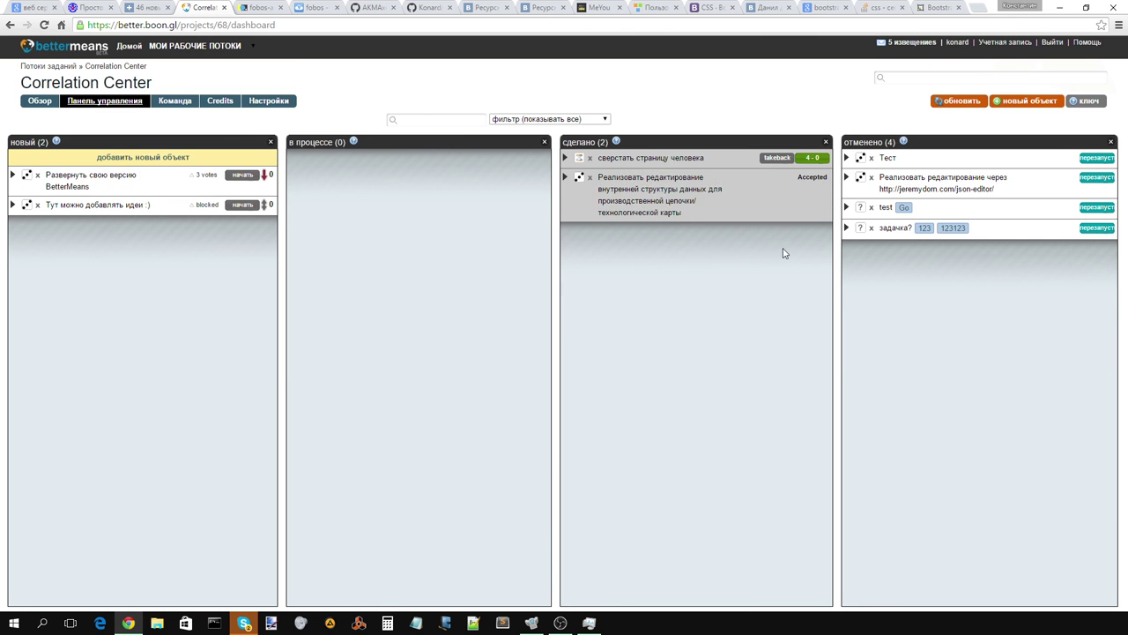
{"action": "left_click", "coordinate": [564, 178]}
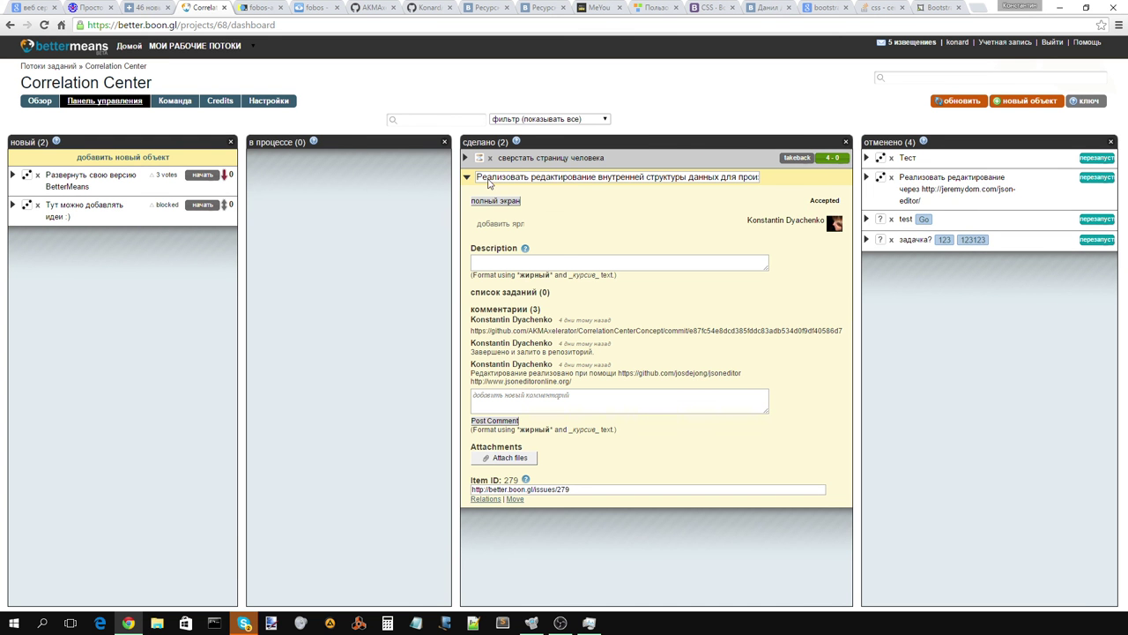
{"action": "left_click", "coordinate": [467, 179]}
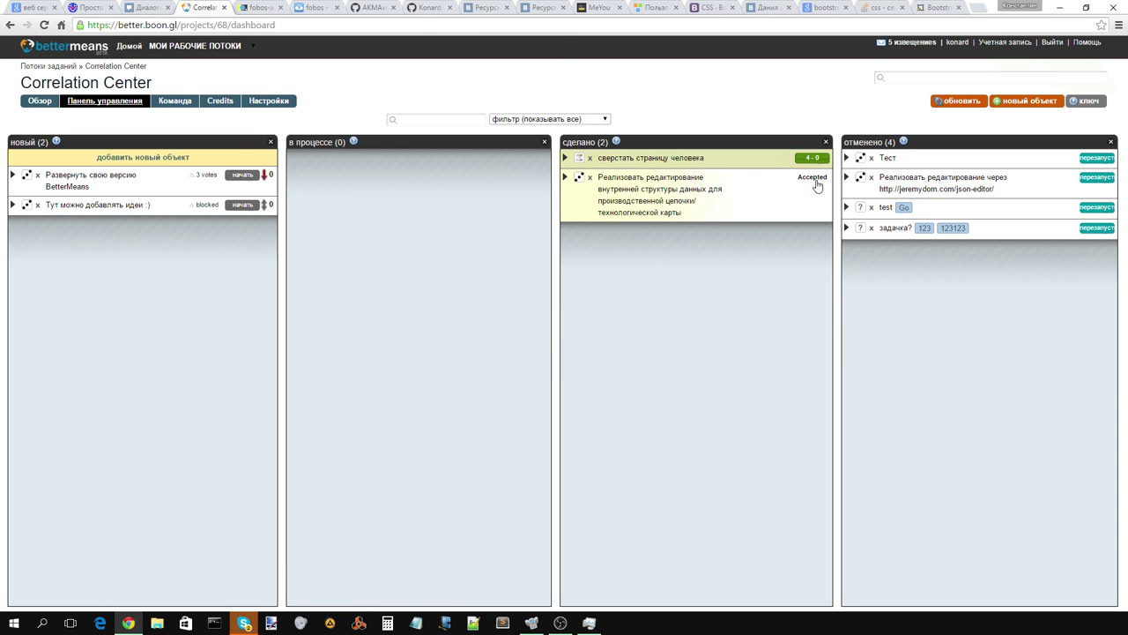
{"action": "left_click", "coordinate": [564, 178]}
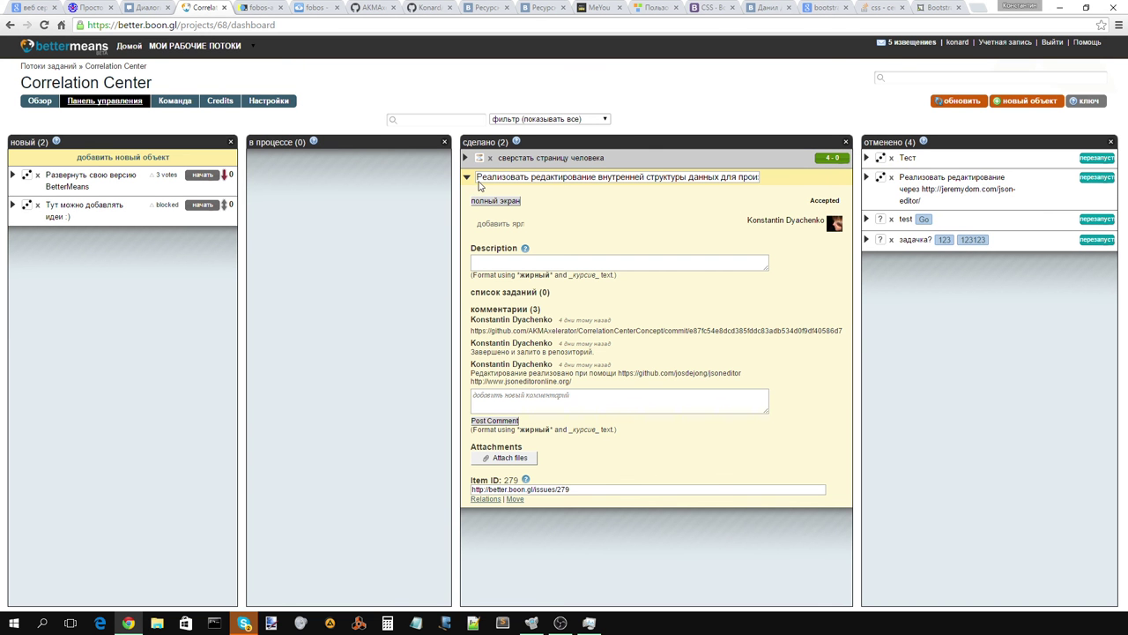
{"action": "left_click", "coordinate": [467, 179]}
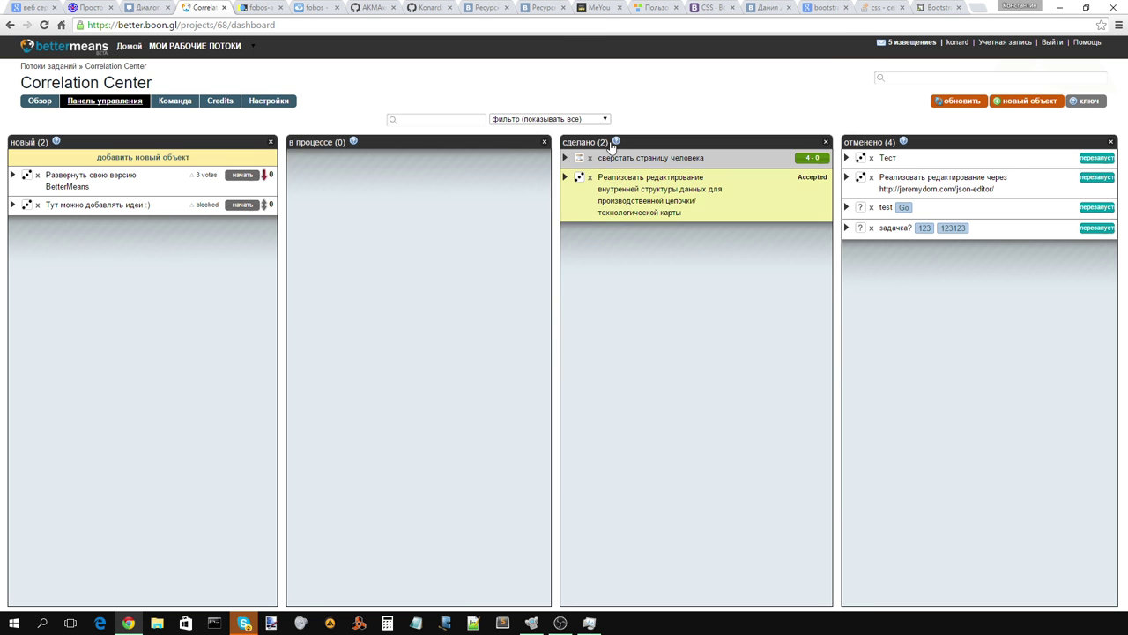
{"action": "left_click_drag", "start_coordinate": [564, 143], "coordinate": [615, 144]}
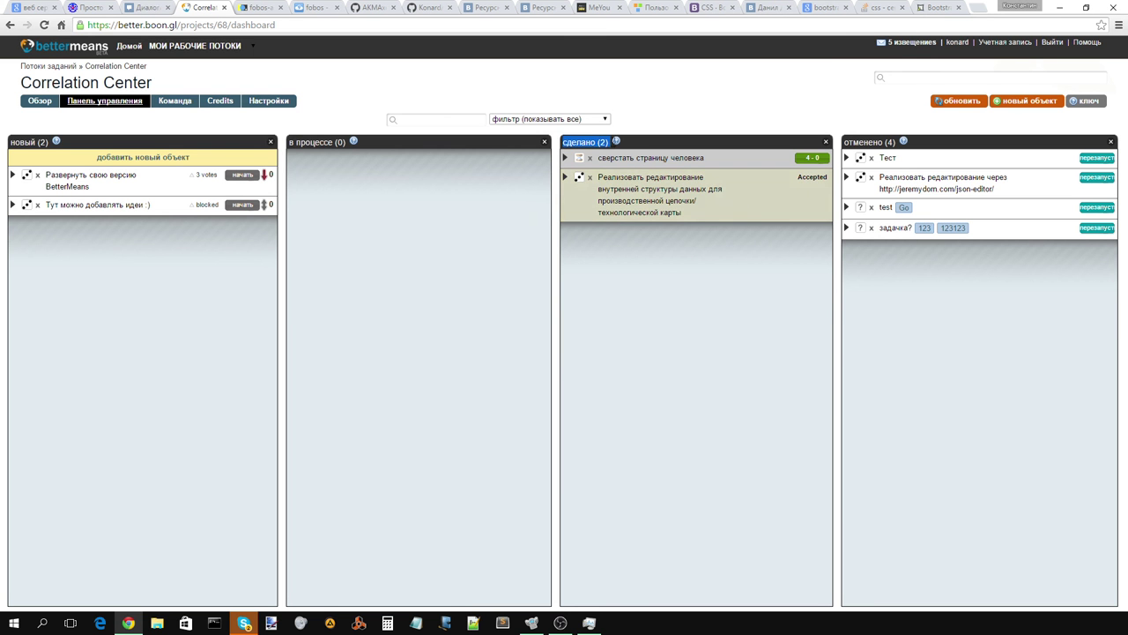
{"action": "left_click", "coordinate": [582, 142]}
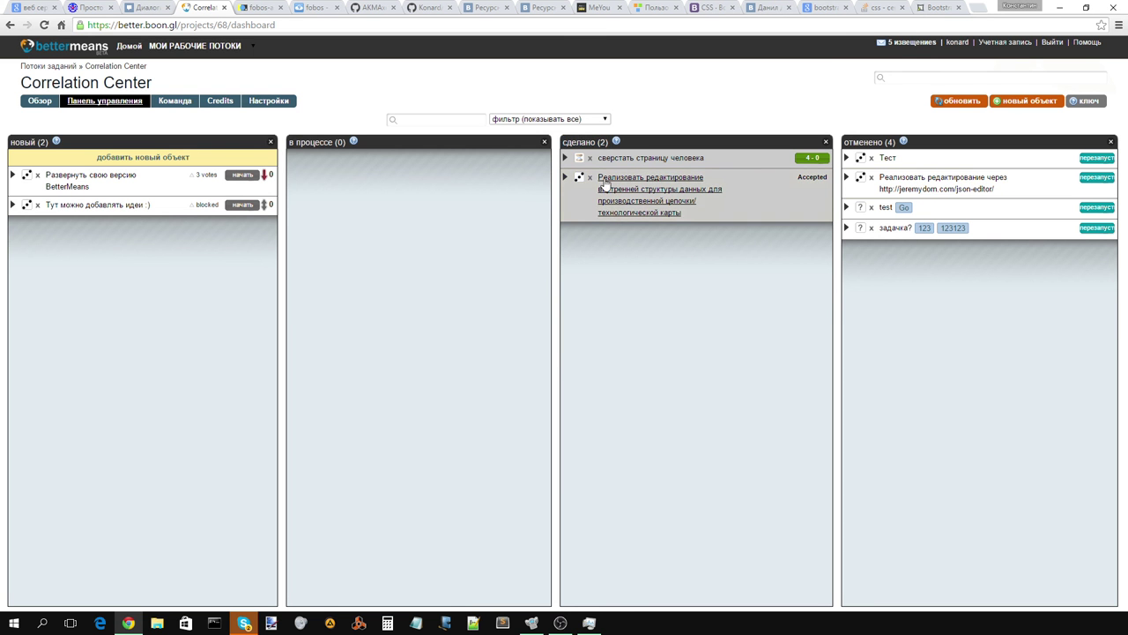
{"action": "left_click", "coordinate": [568, 181]}
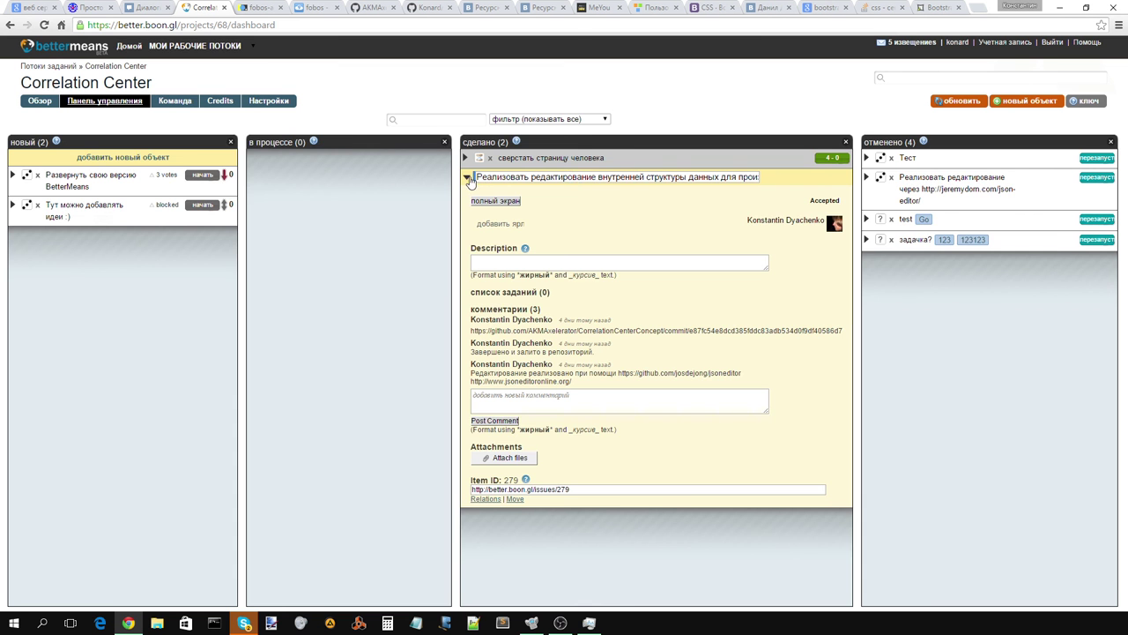
{"action": "left_click_drag", "start_coordinate": [471, 181], "coordinate": [504, 194]}
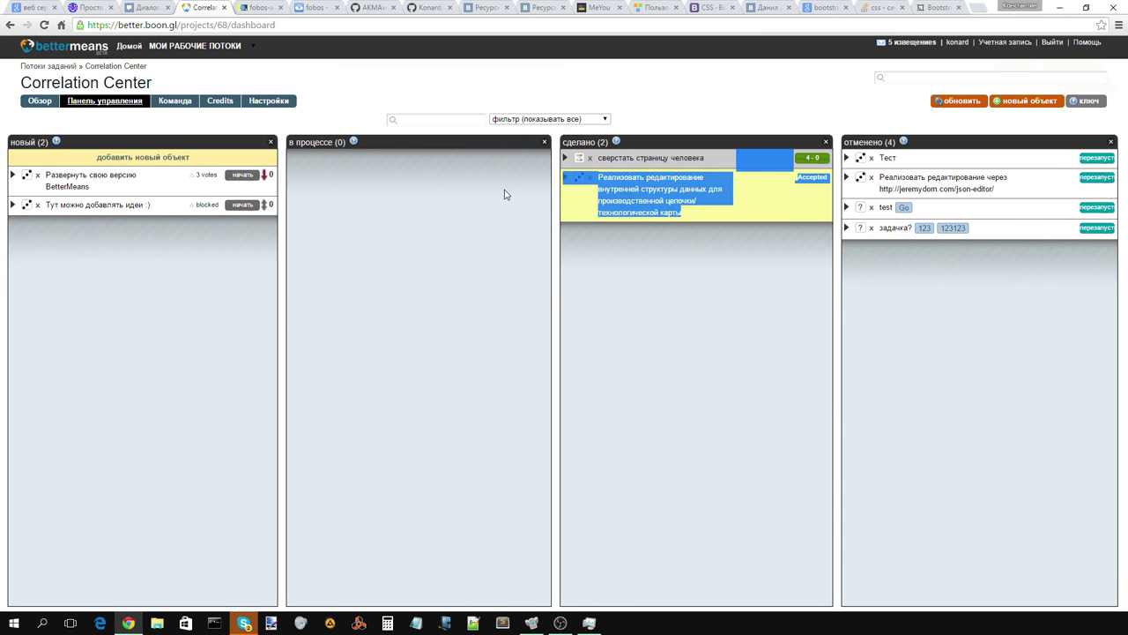
- Review the recent activity on the Correlation Center overview, checking the dashboard once in between
{"action": "left_click", "coordinate": [130, 48]}
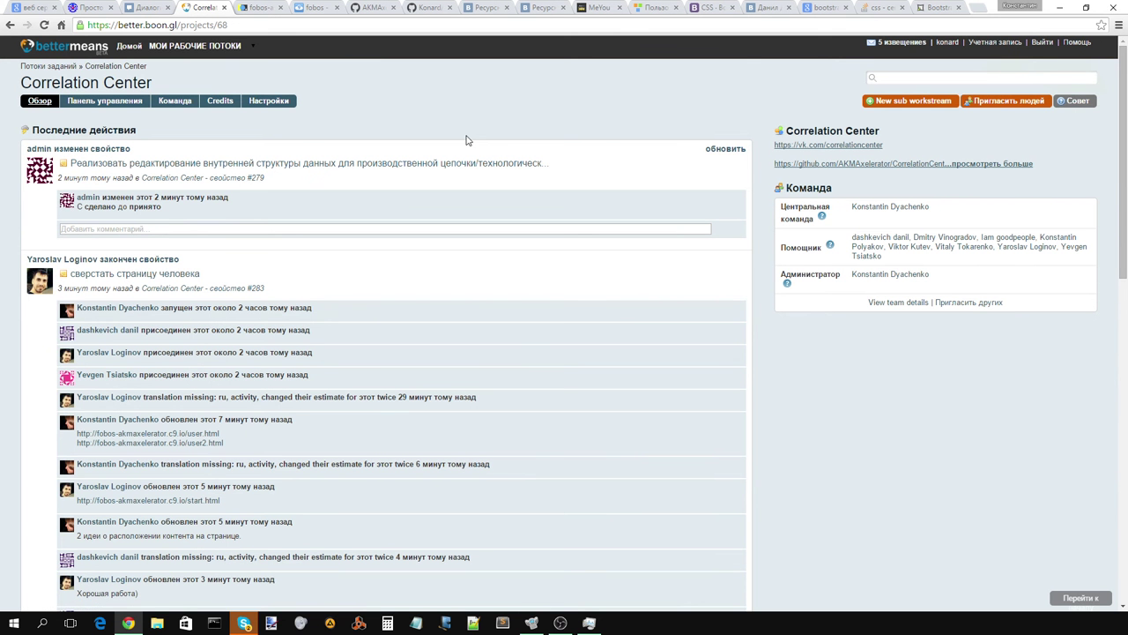
{"action": "scroll", "coordinate": [467, 141], "scroll_direction": "down", "scroll_amount": 20}
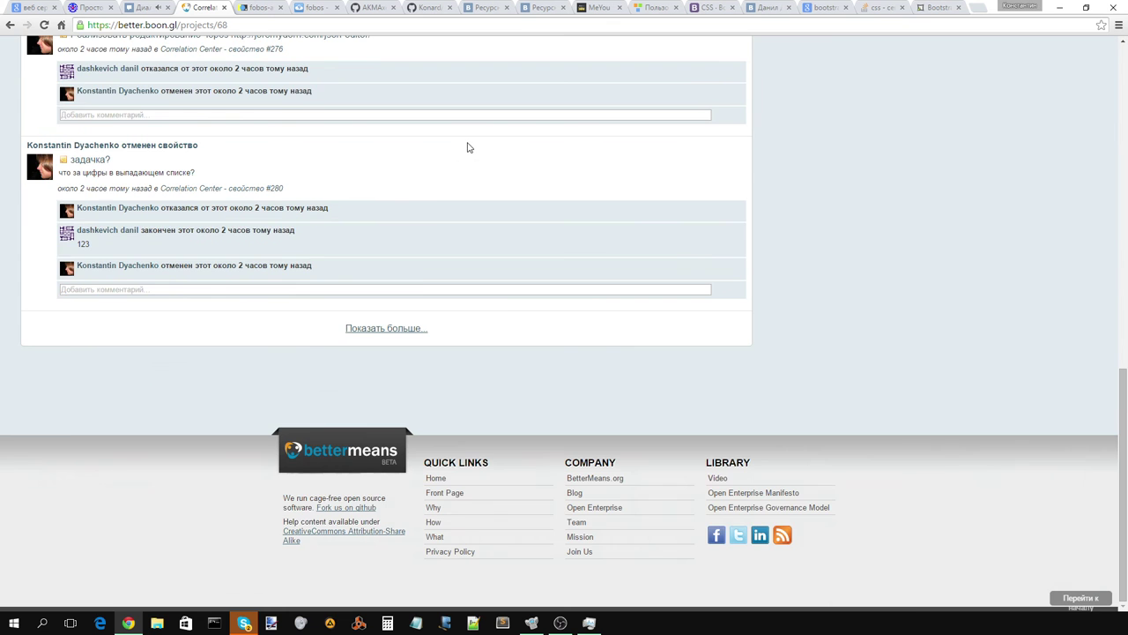
{"action": "scroll", "coordinate": [468, 147], "scroll_direction": "up", "scroll_amount": 20}
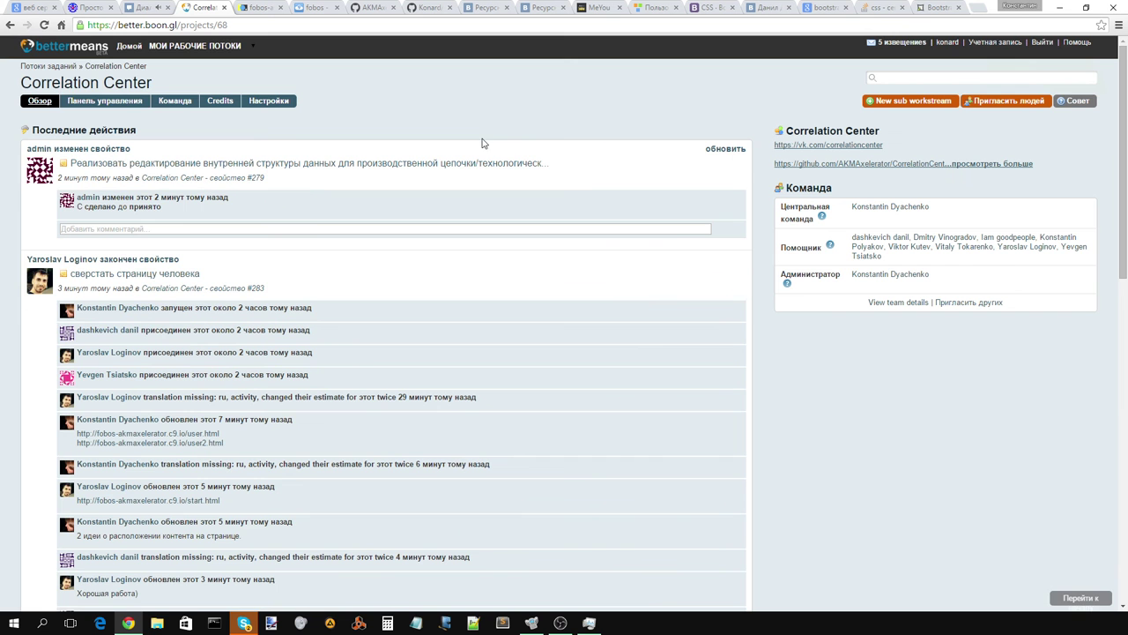
{"action": "left_click", "coordinate": [114, 105]}
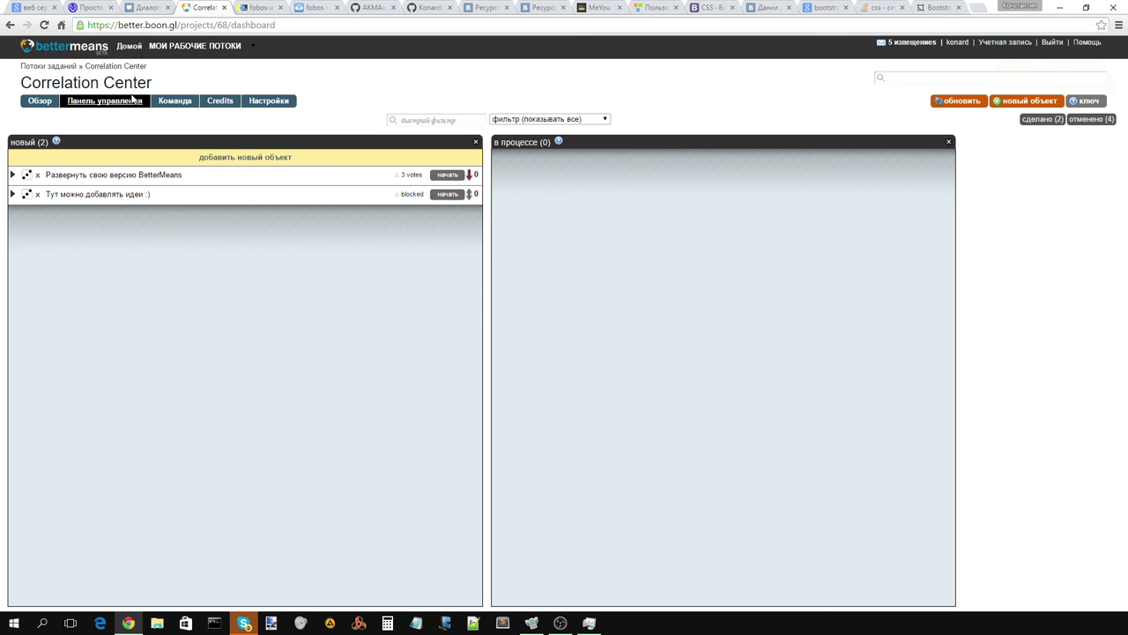
{"action": "left_click", "coordinate": [40, 100]}
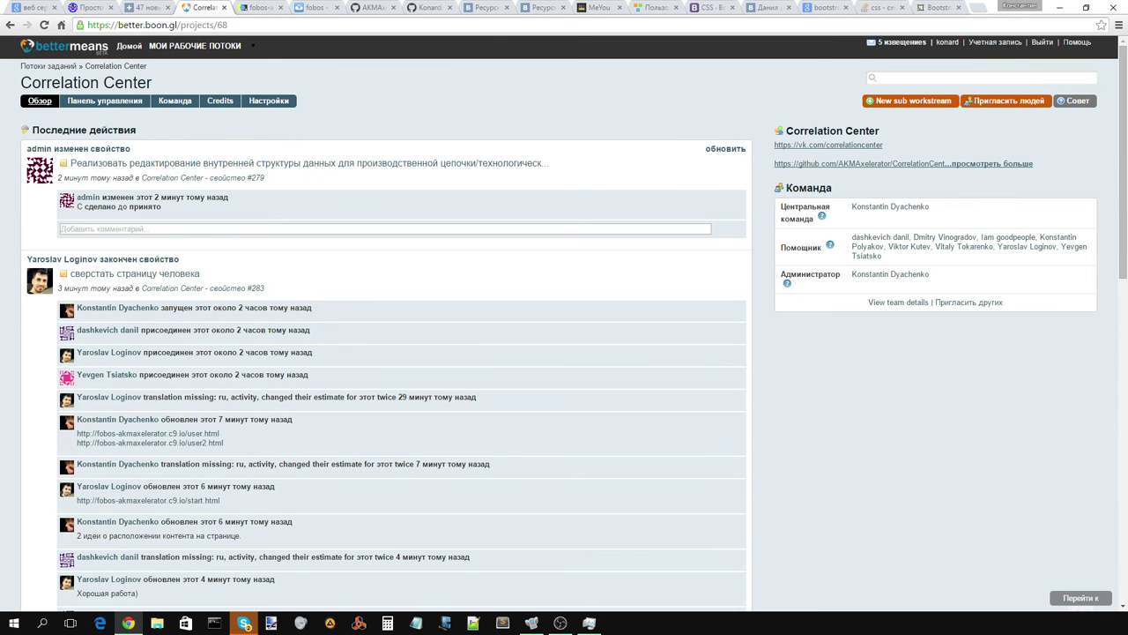
- Switch to the VK conversation for Correlation Center and examine the dashboard screenshot posted there
{"action": "key", "text": "ctrl+shift+Tab"}
{"action": "left_click", "coordinate": [614, 448]}
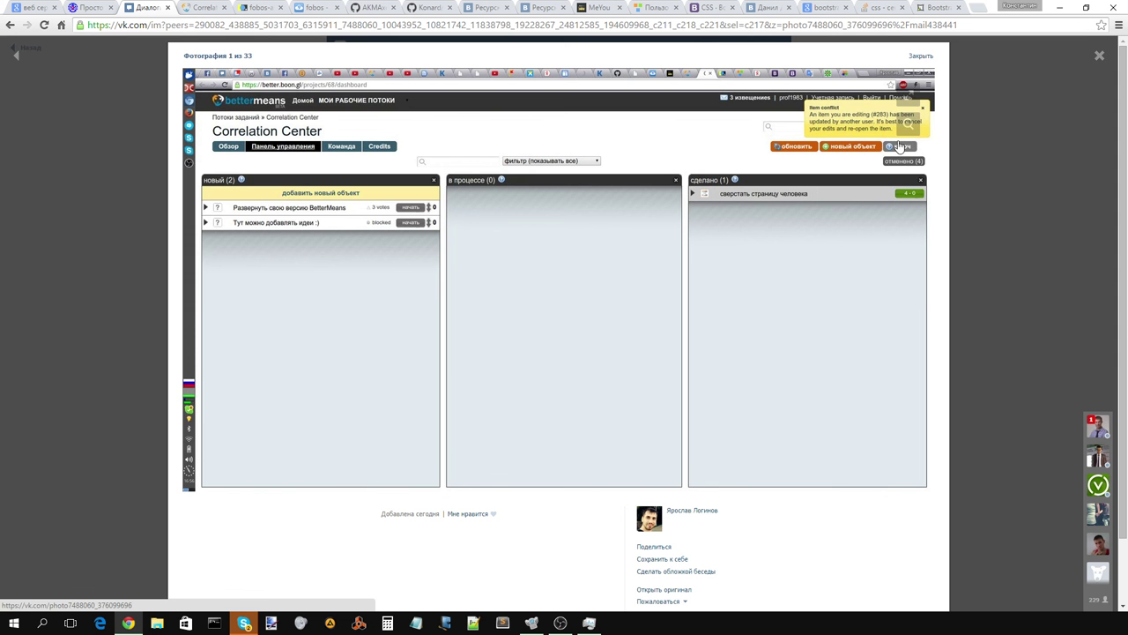
{"action": "left_click", "coordinate": [917, 58]}
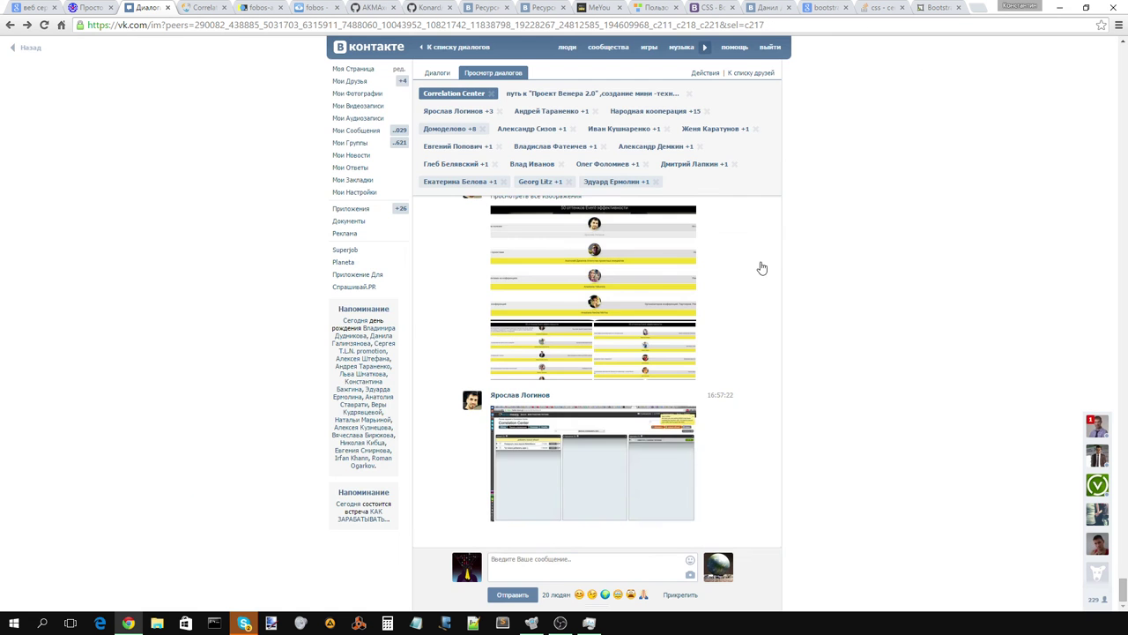
{"action": "scroll", "coordinate": [761, 268], "scroll_direction": "up", "scroll_amount": 1}
{"action": "scroll", "coordinate": [748, 444], "scroll_direction": "down", "scroll_amount": 1}
{"action": "left_click", "coordinate": [670, 469]}
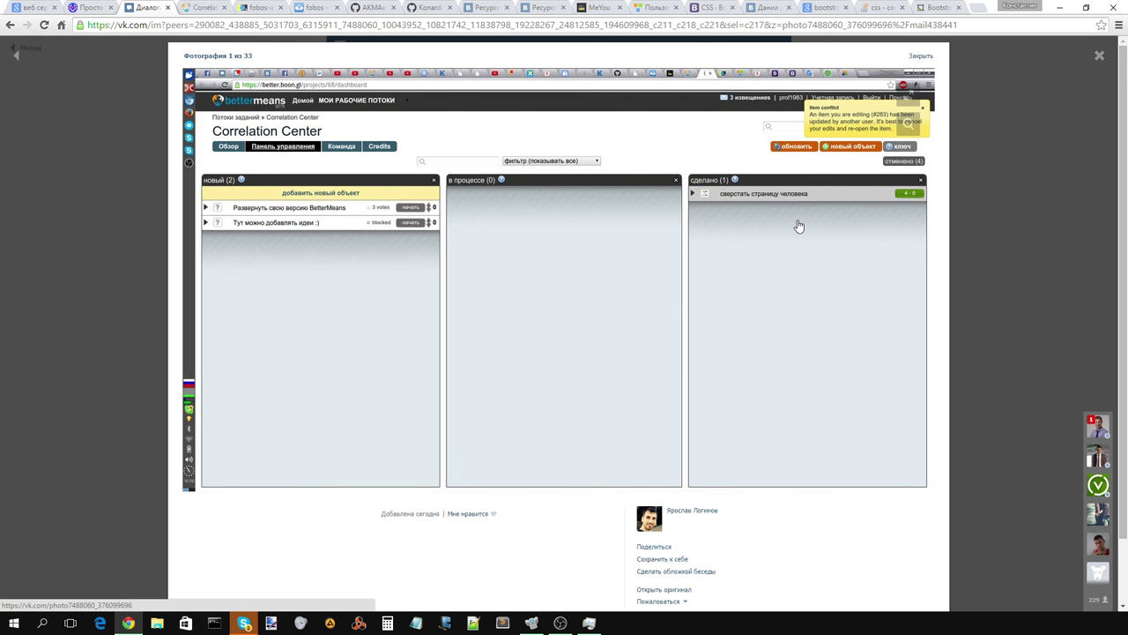
{"action": "left_click", "coordinate": [923, 55]}
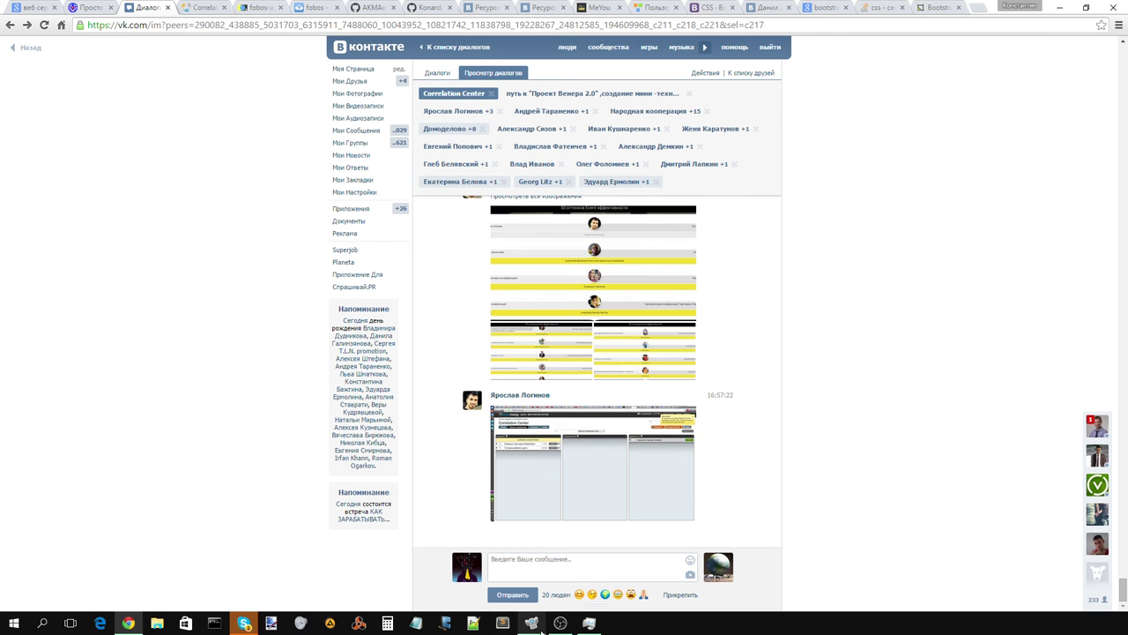
- Check Skype briefly and return to the Correlation Center overview in BetterMeans
{"action": "left_click", "coordinate": [243, 622]}
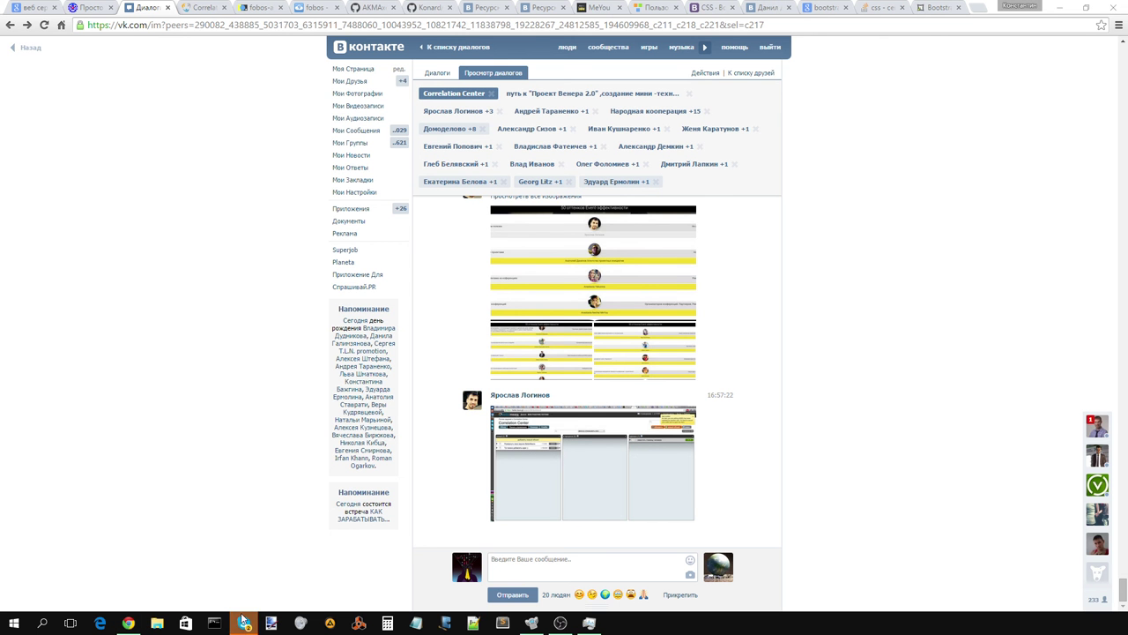
{"action": "left_click", "coordinate": [852, 345]}
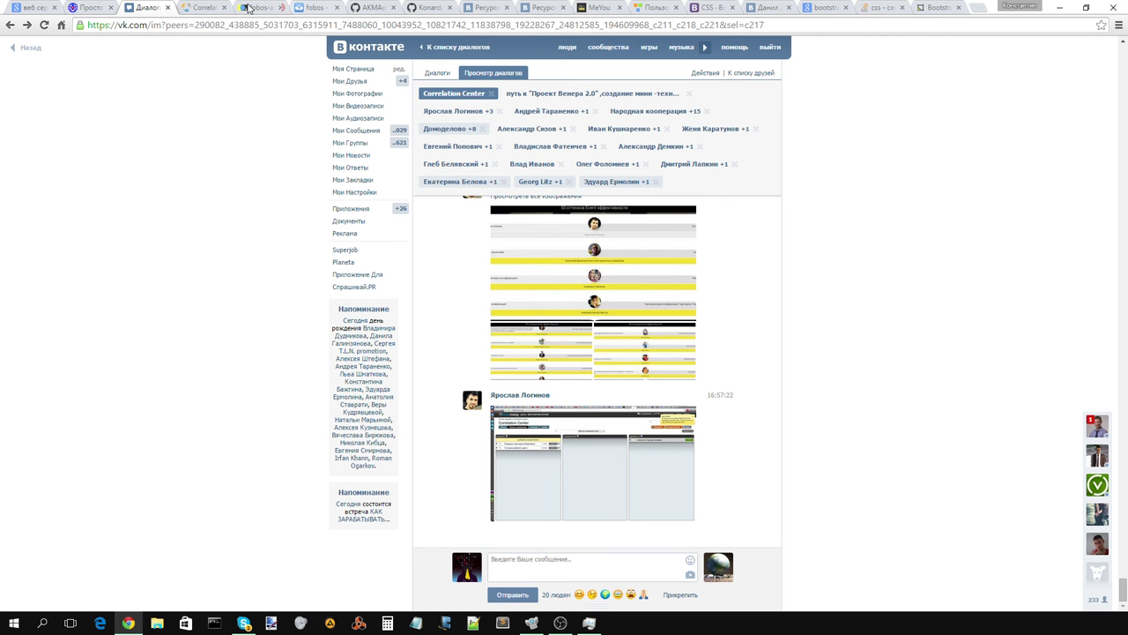
{"action": "left_click", "coordinate": [213, 8]}
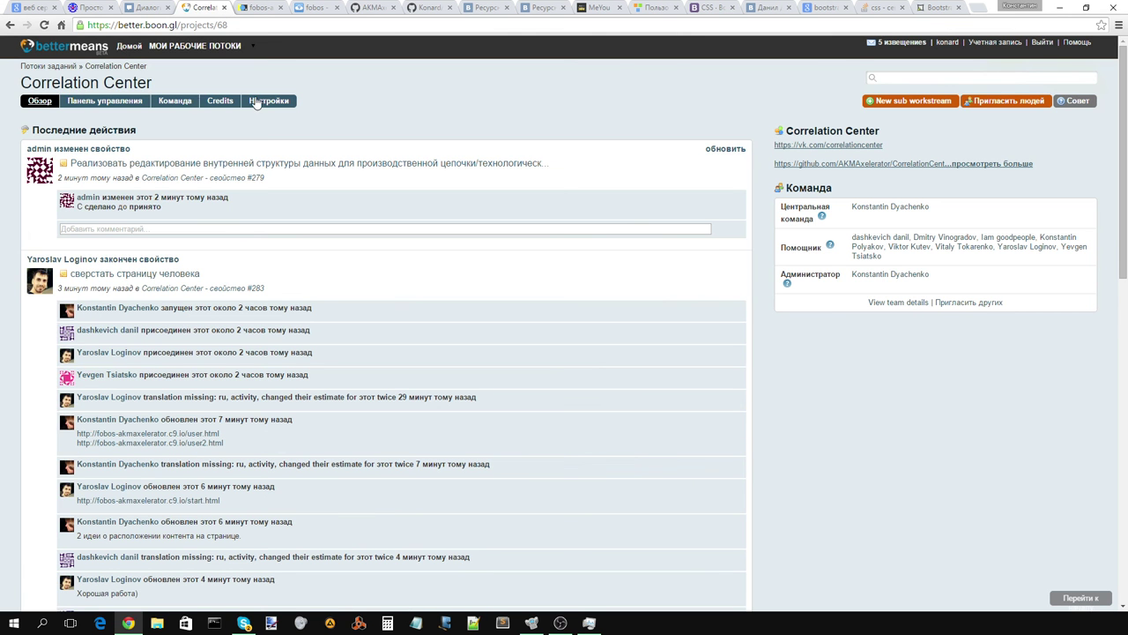
- Show the done column on the Correlation Center dashboard and examine the details and comments of the task "сверстать страницу человека"
{"action": "left_click", "coordinate": [110, 103]}
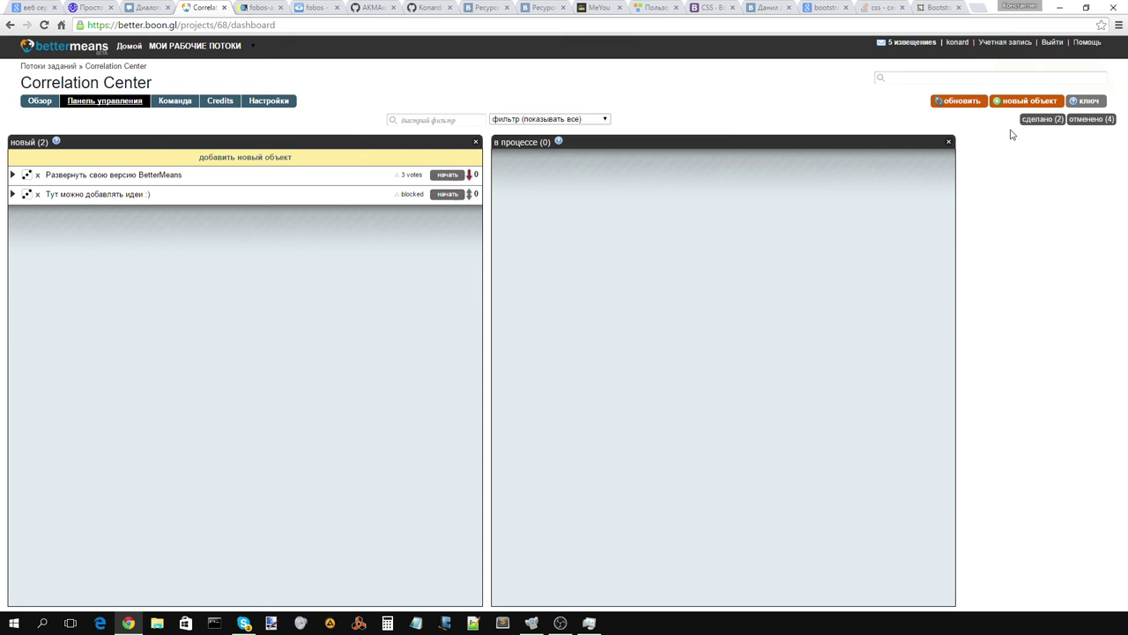
{"action": "left_click", "coordinate": [1044, 120]}
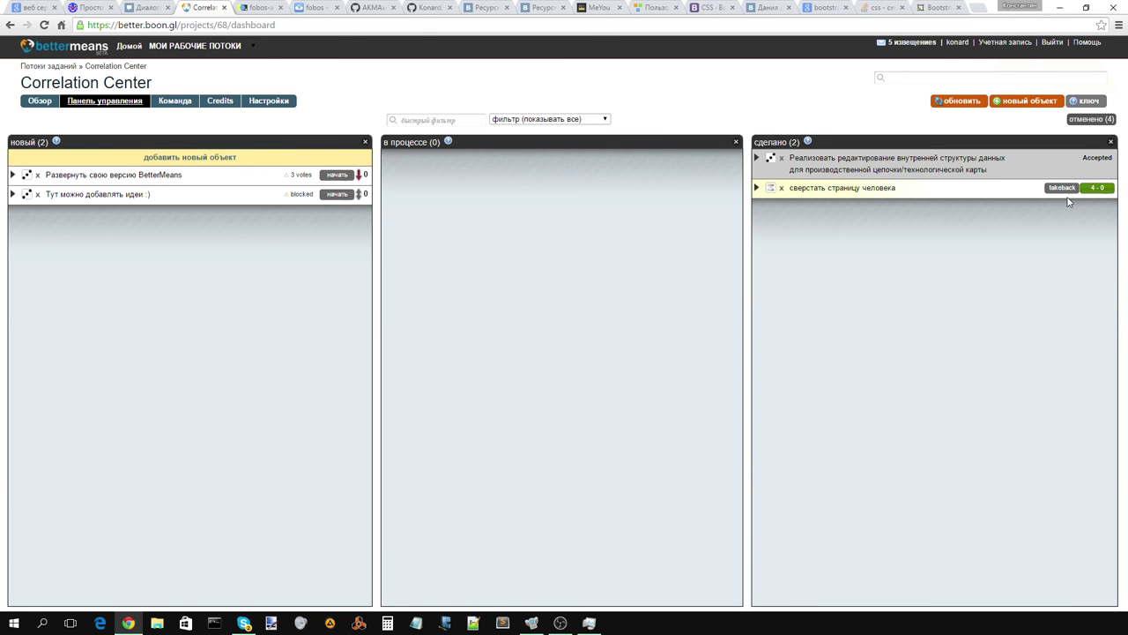
{"action": "left_click", "coordinate": [756, 188]}
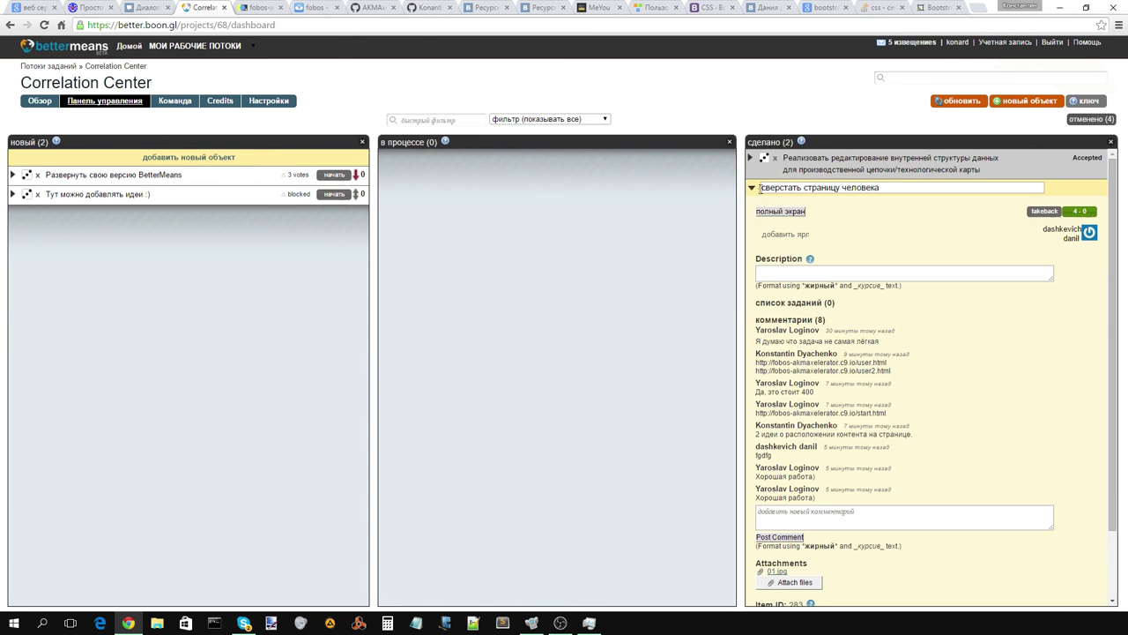
{"action": "left_click", "coordinate": [754, 188]}
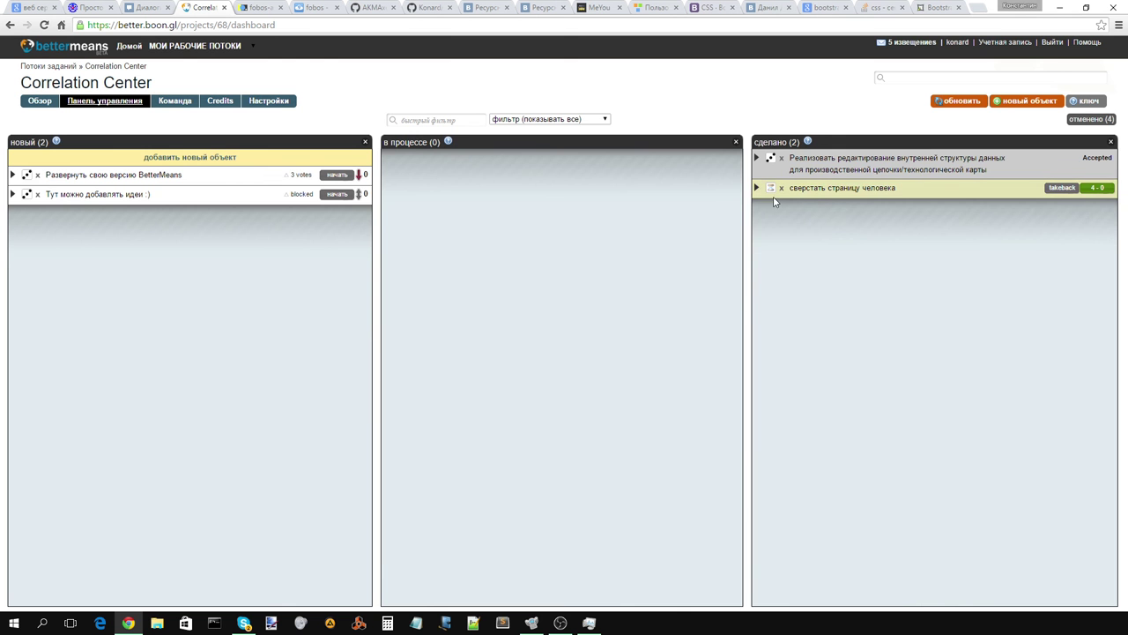
{"action": "left_click", "coordinate": [756, 188]}
{"action": "left_click", "coordinate": [756, 188]}
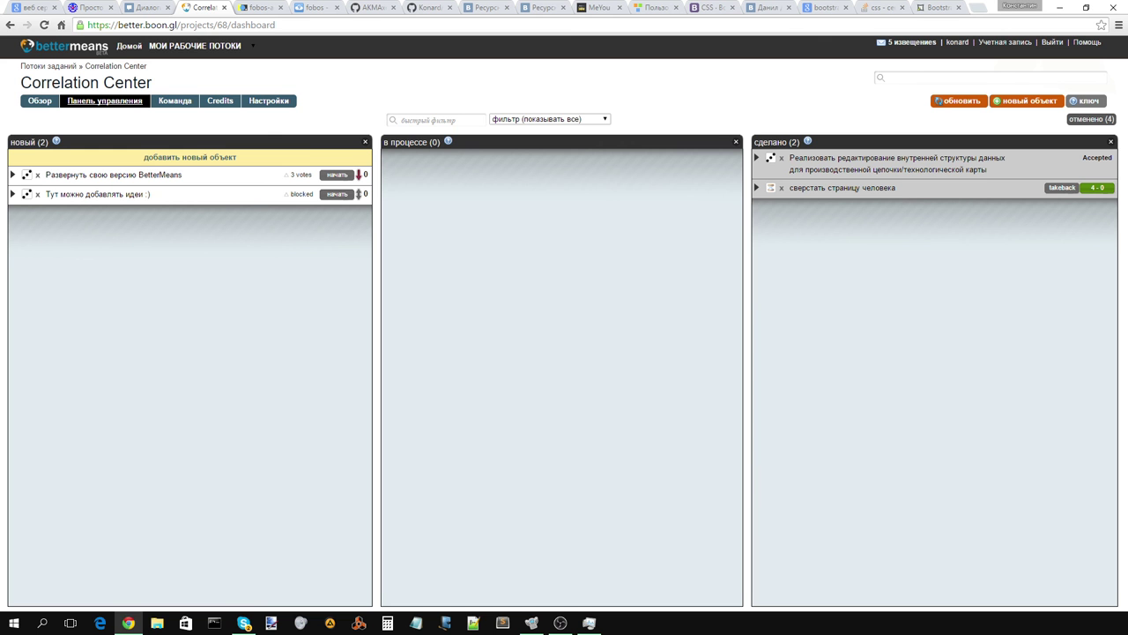
{"action": "key", "text": "alt+Tab"}
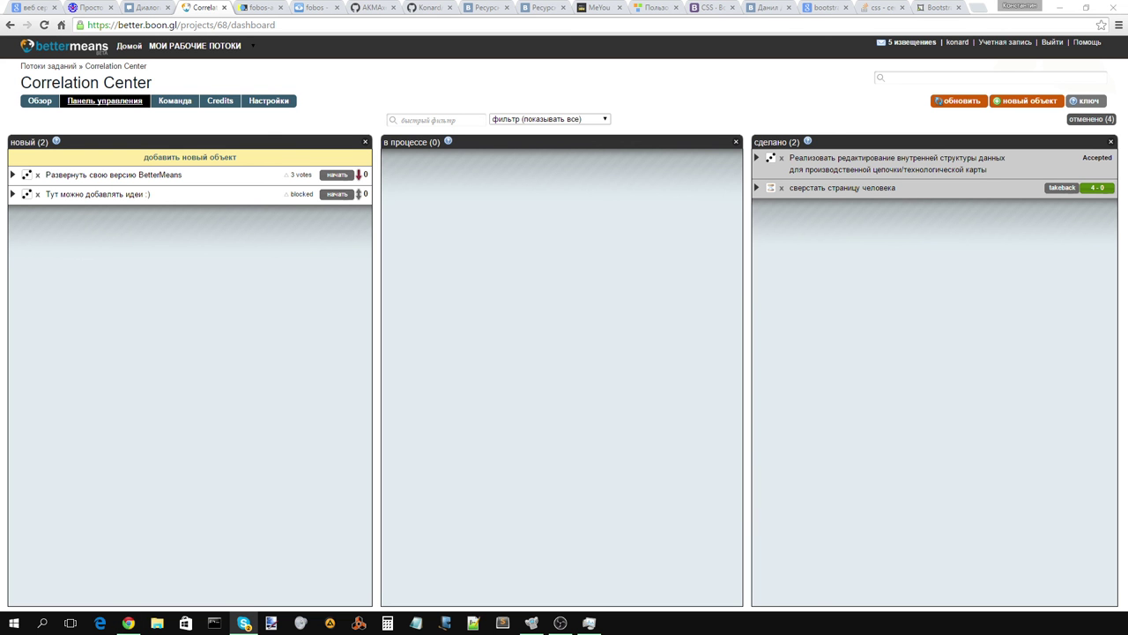